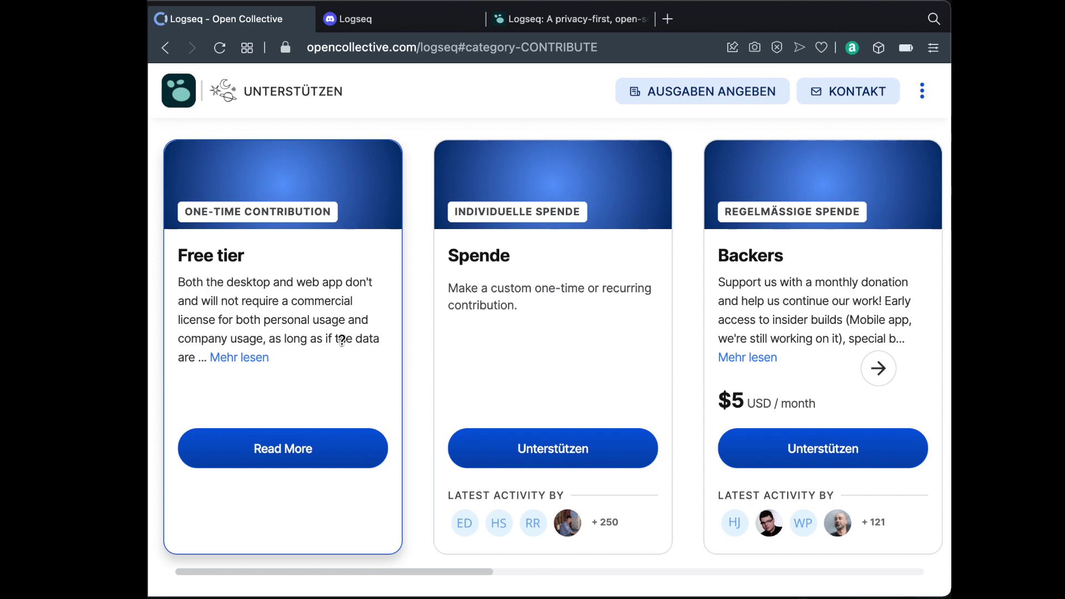
Step: Scroll the tier carousel right past Spende and Backers to Sponsors and Bronze Sponsors
scroll(341, 340, right, 10)
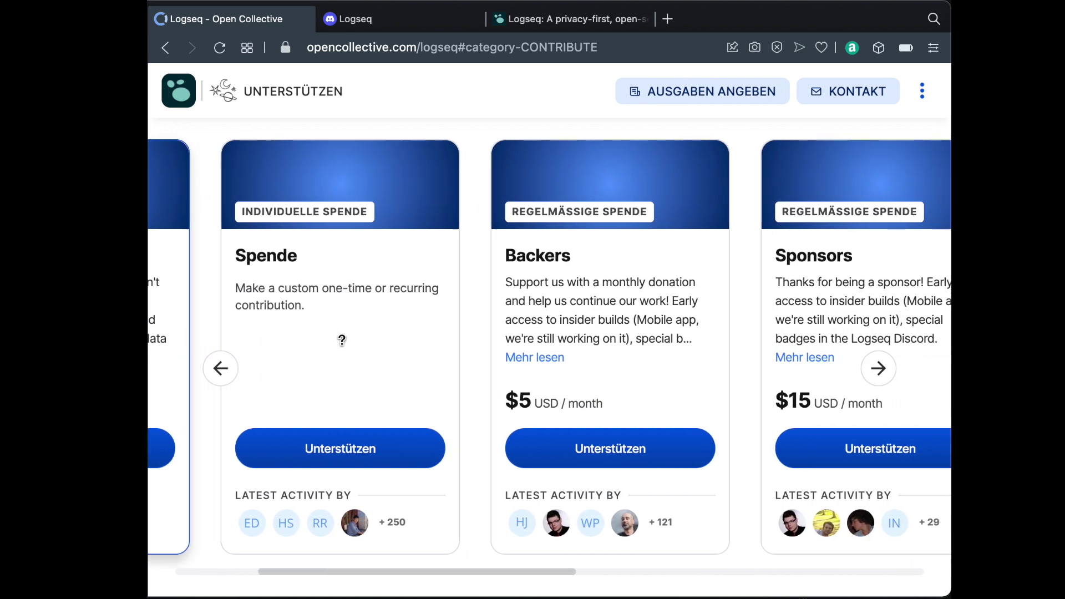
scroll(343, 340, right, 2)
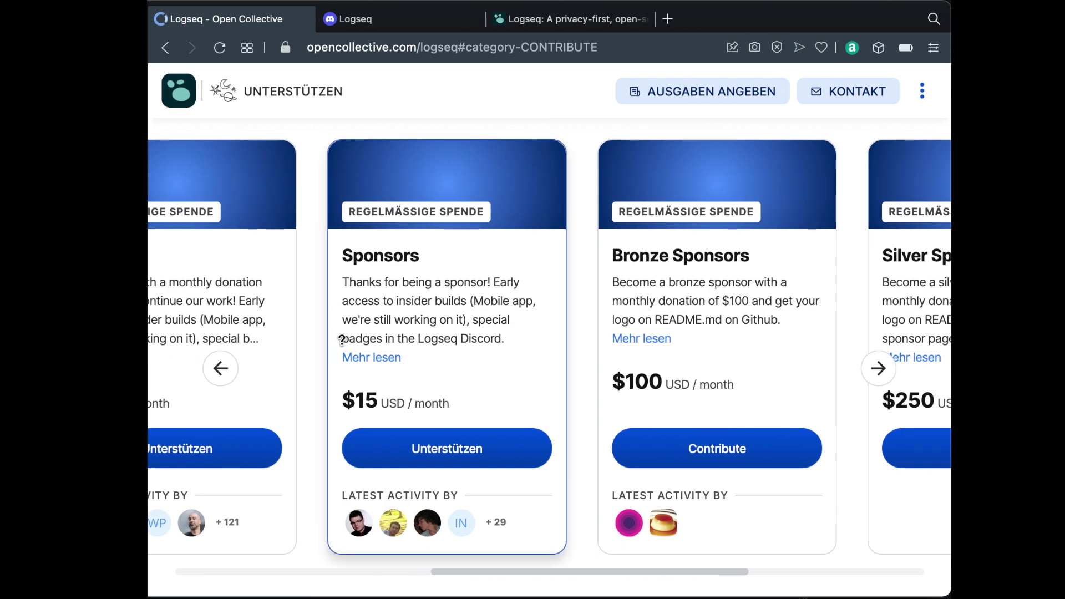
scroll(343, 340, right, 3)
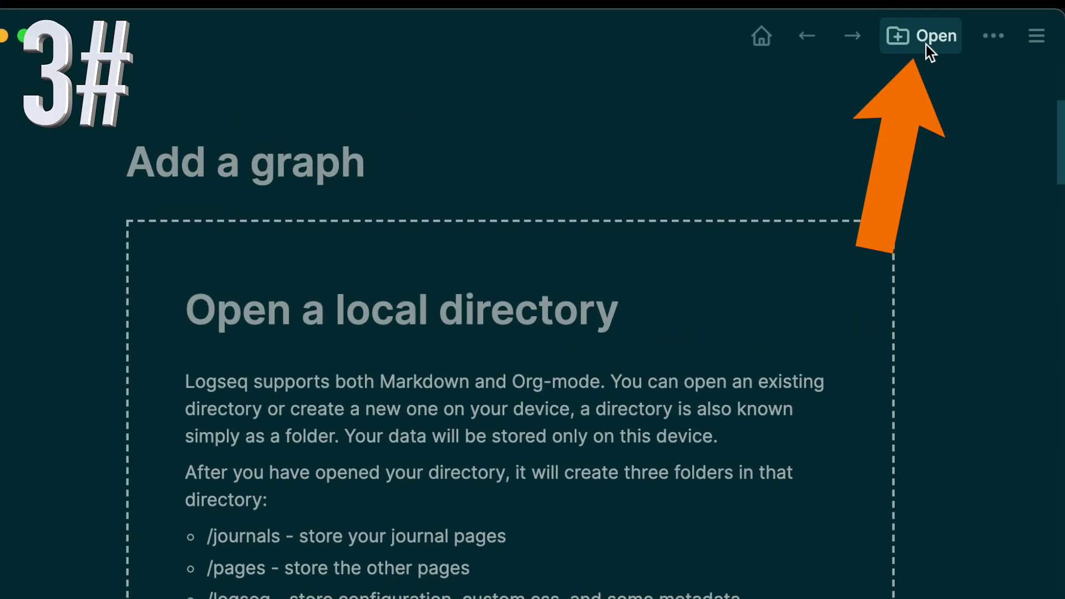
Step: Create a 'logseq demo' folder in Dokumente and open it as the Logseq graph
click(845, 21)
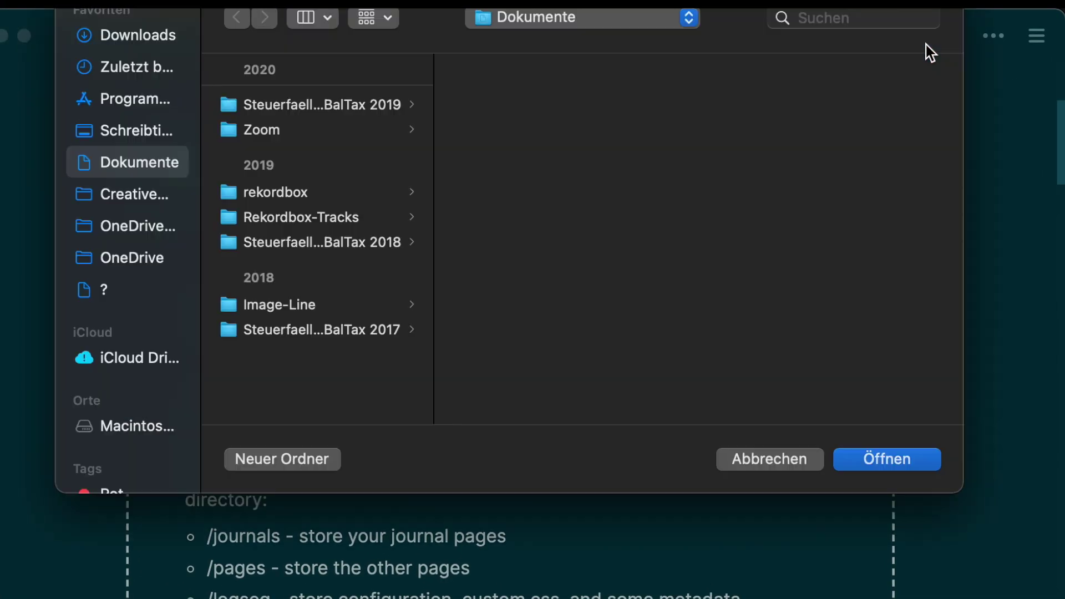
click(284, 465)
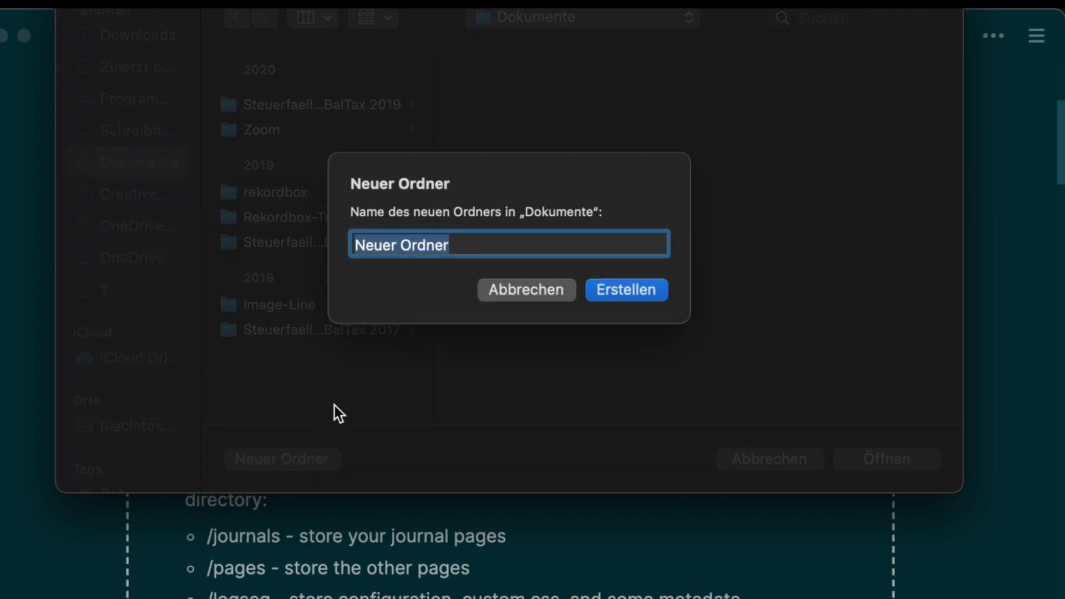
text(logseq demo)
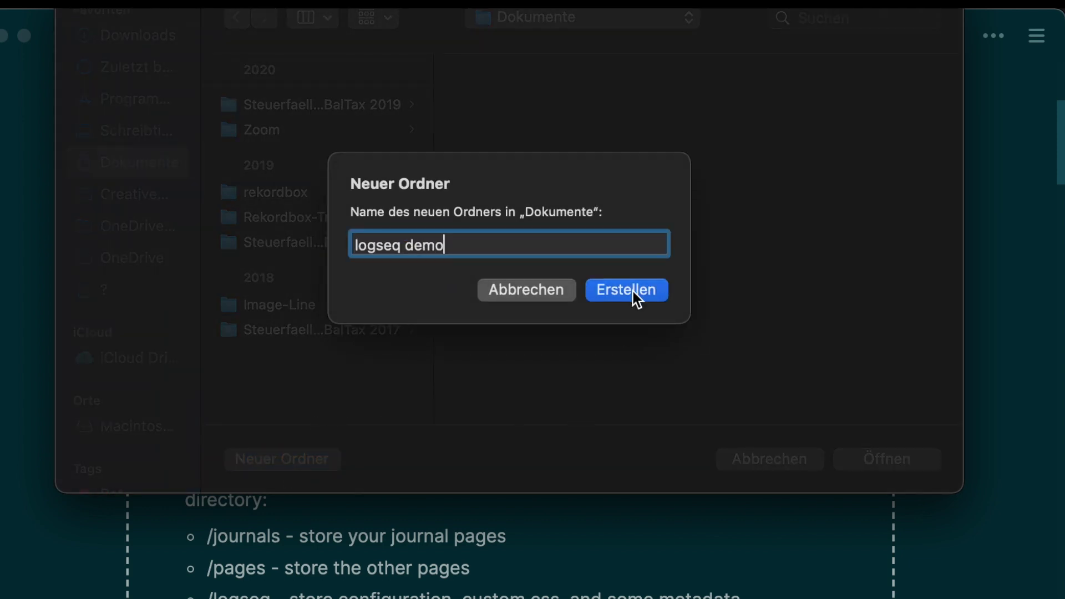
click(634, 291)
click(893, 462)
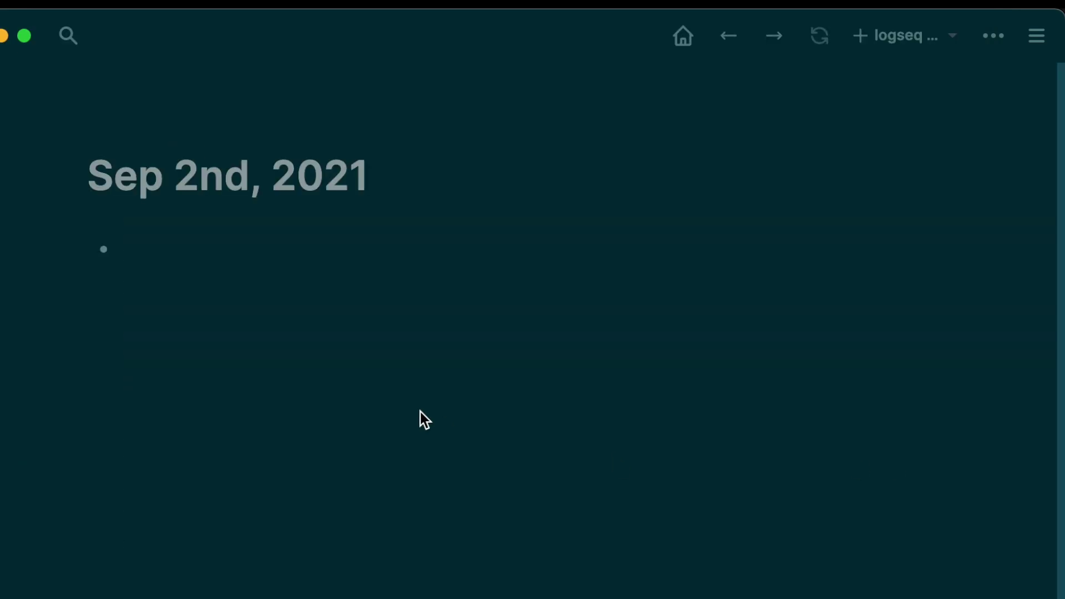
Step: Create the Demo page with a first block 'This is a demonstration'
click(126, 49)
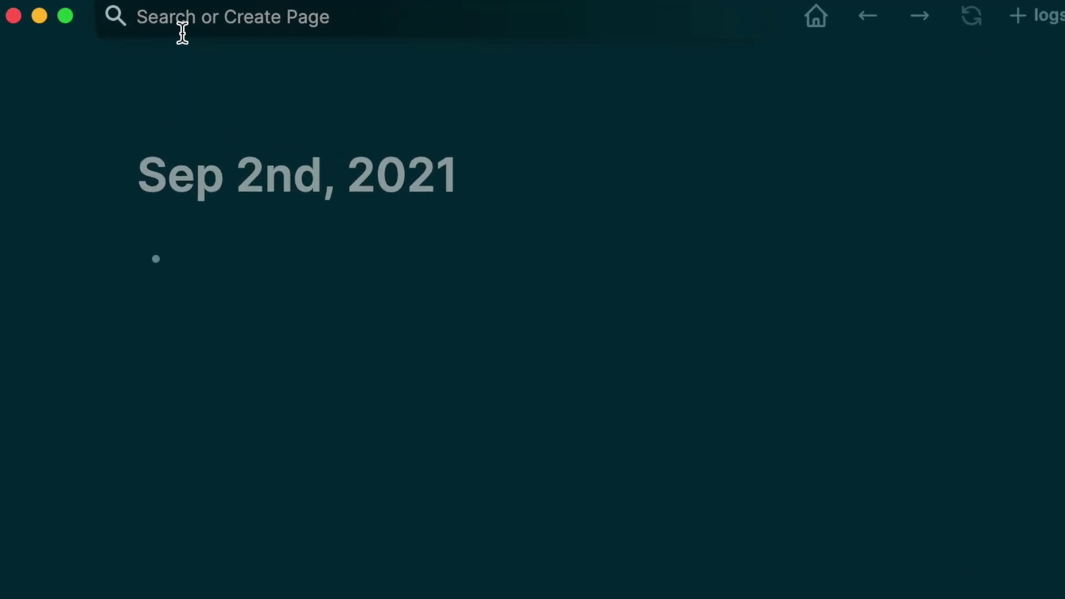
text(Demo)
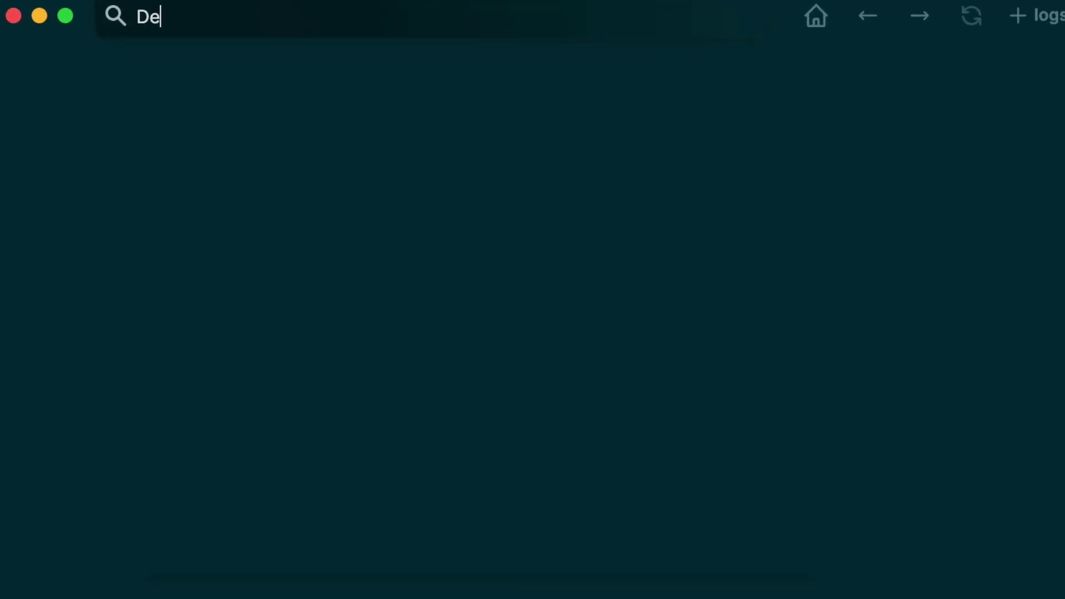
click(254, 94)
text(This is a demonstration)
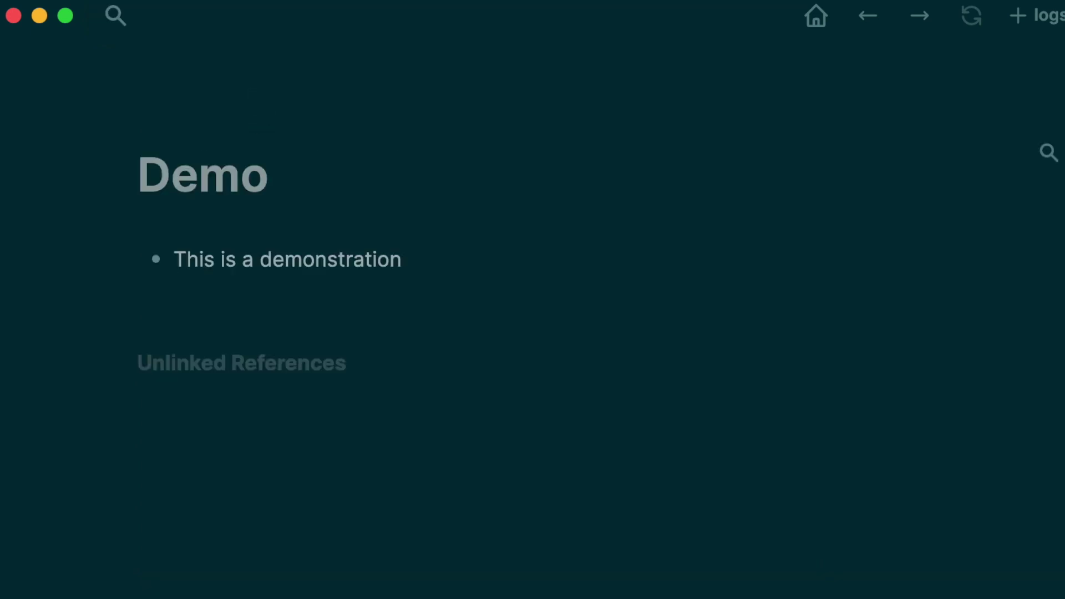
key(Return)
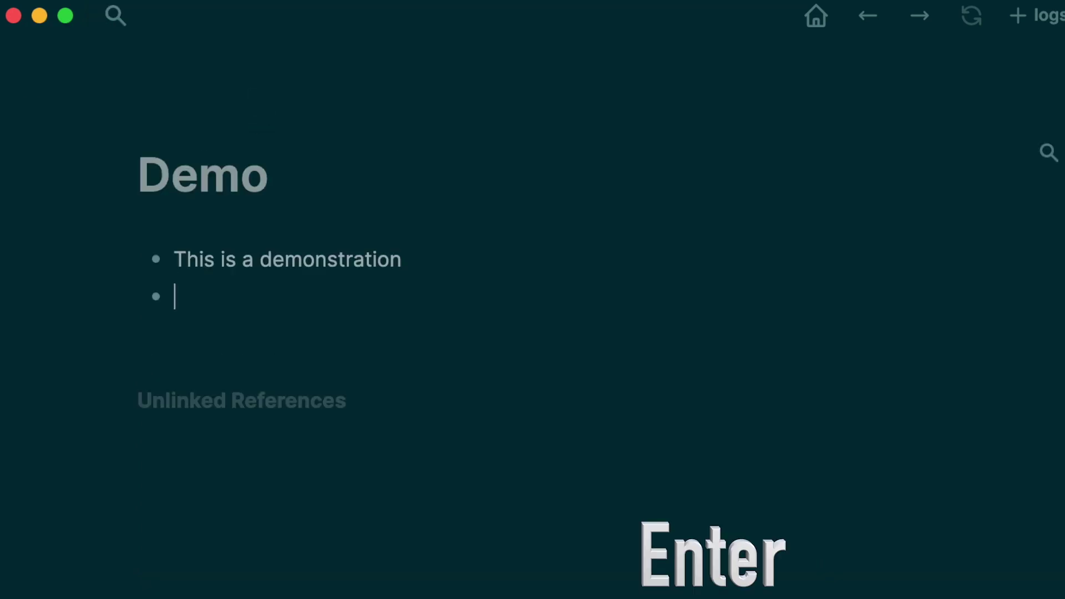
Step: Add 'Another block!' with line 'This is a line in the block' and a child block, then toggle collapse
text(Another block!)
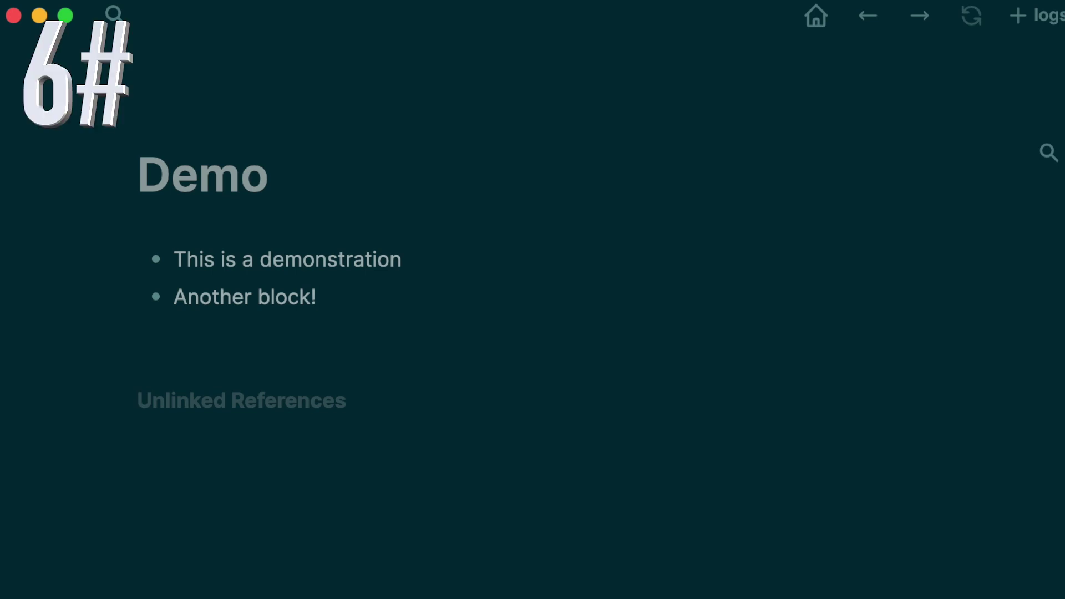
key(shift+Return)
text(This is a line in the block)
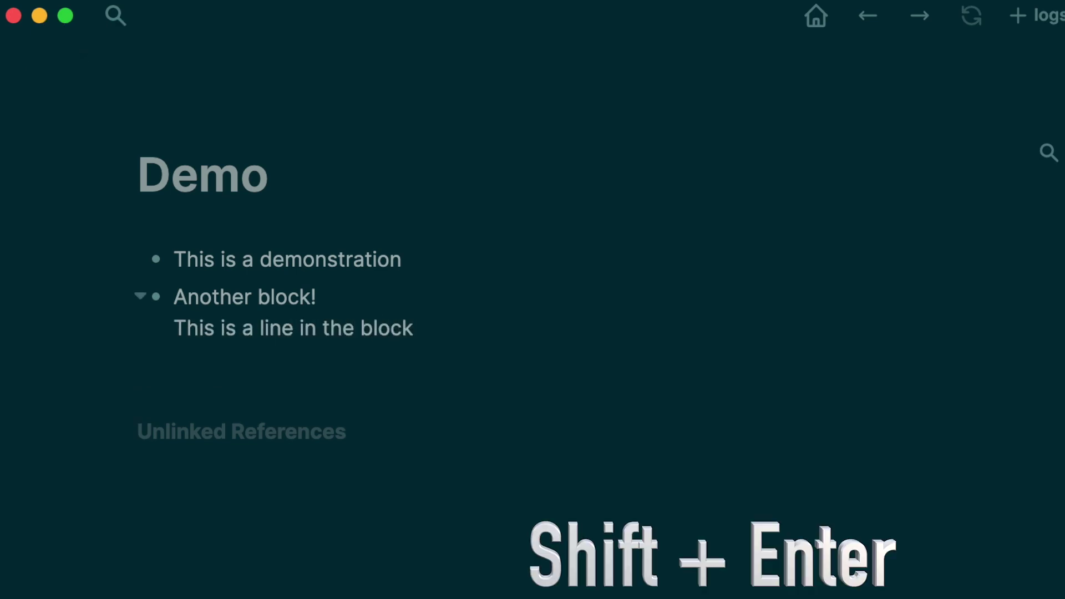
key(Return)
key(Tab)
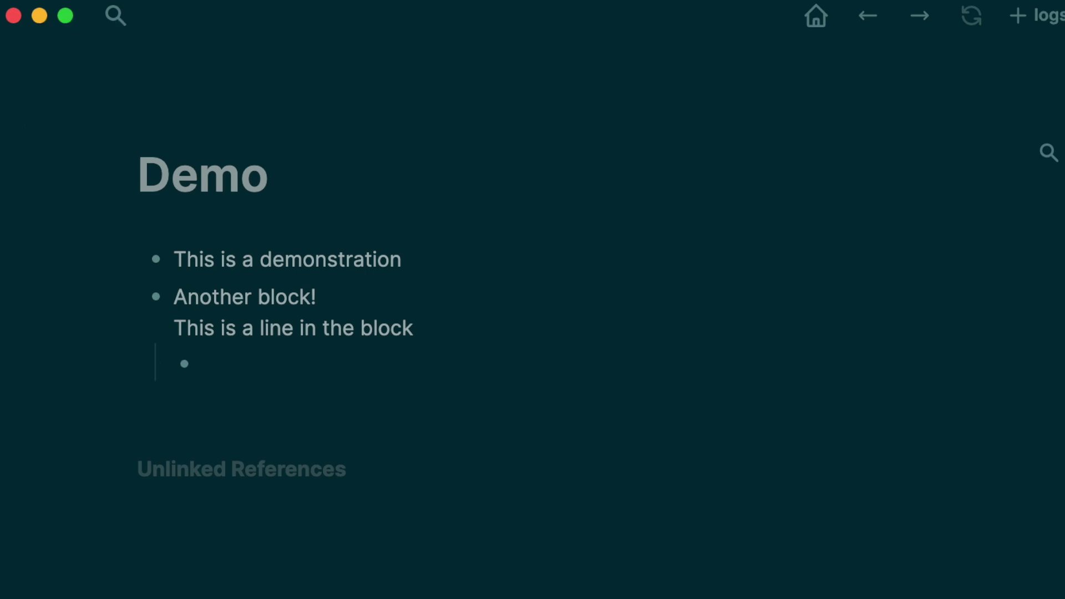
text(This is a child block!)
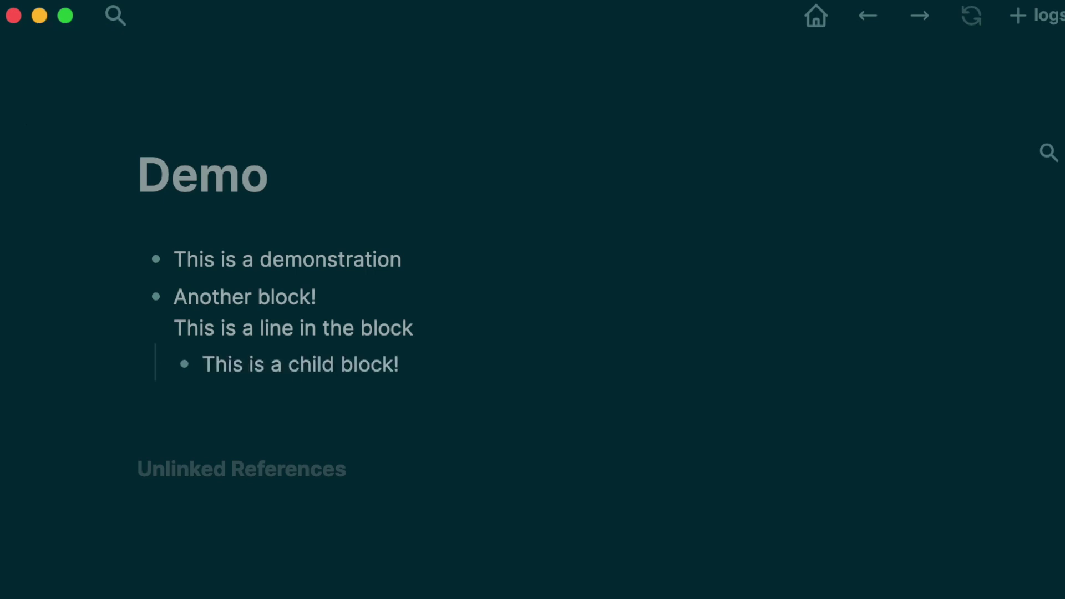
click(141, 297)
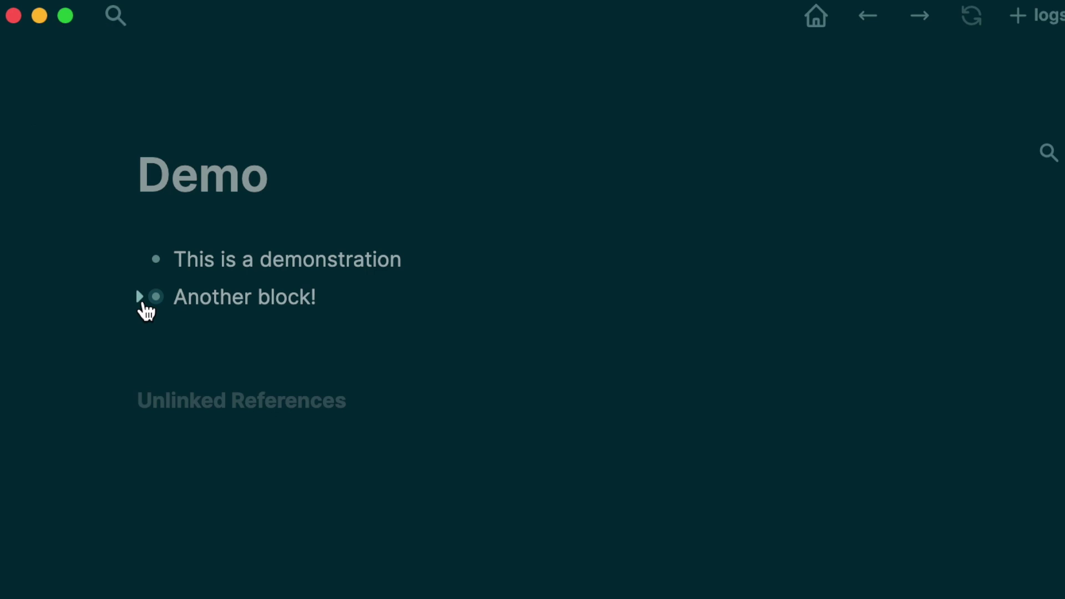
click(140, 298)
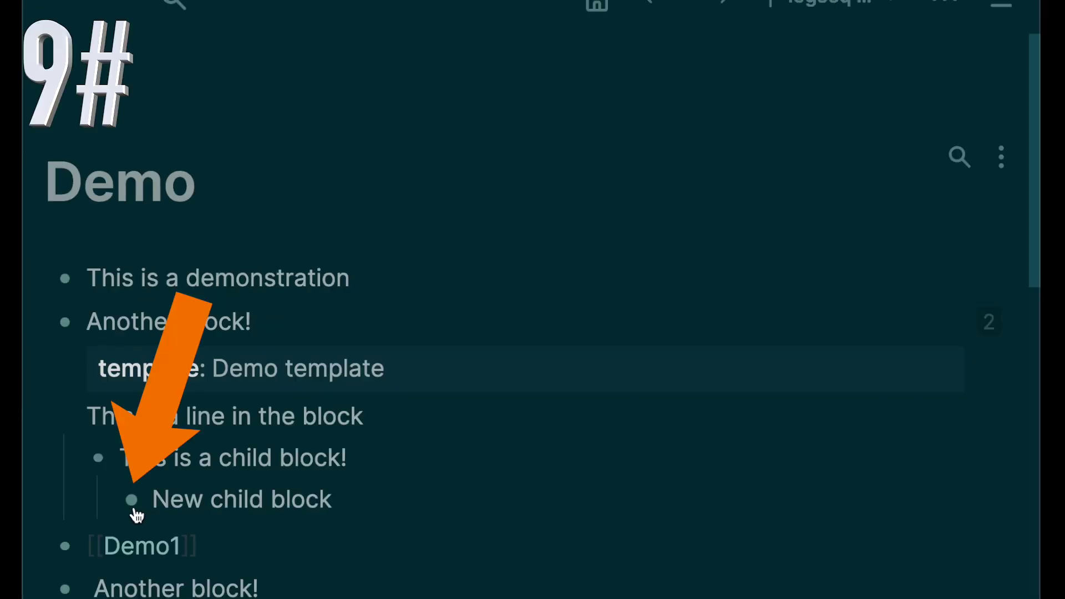
click(132, 500)
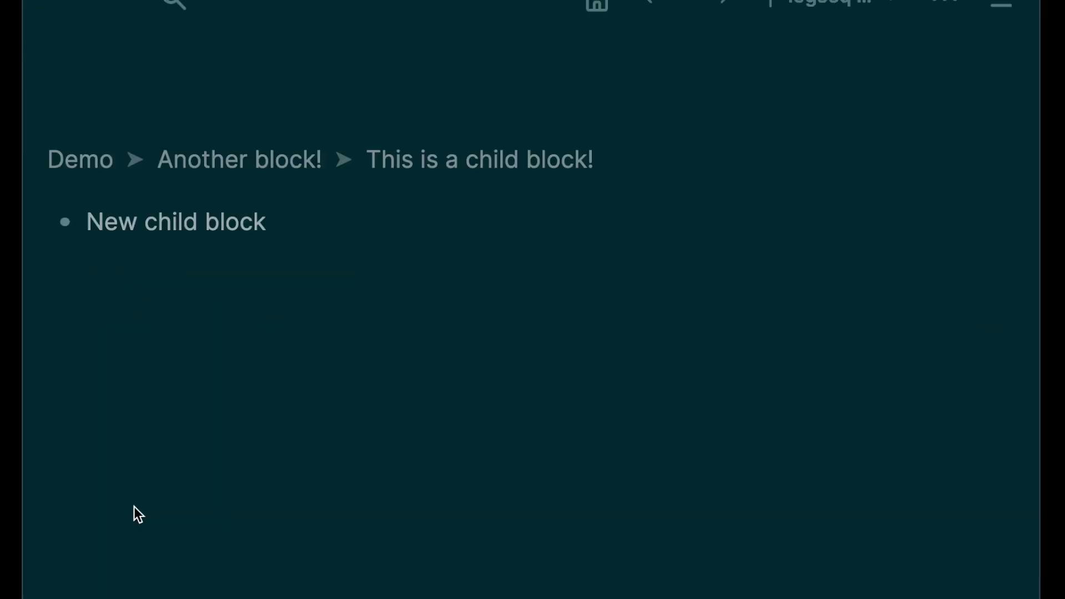
click(246, 173)
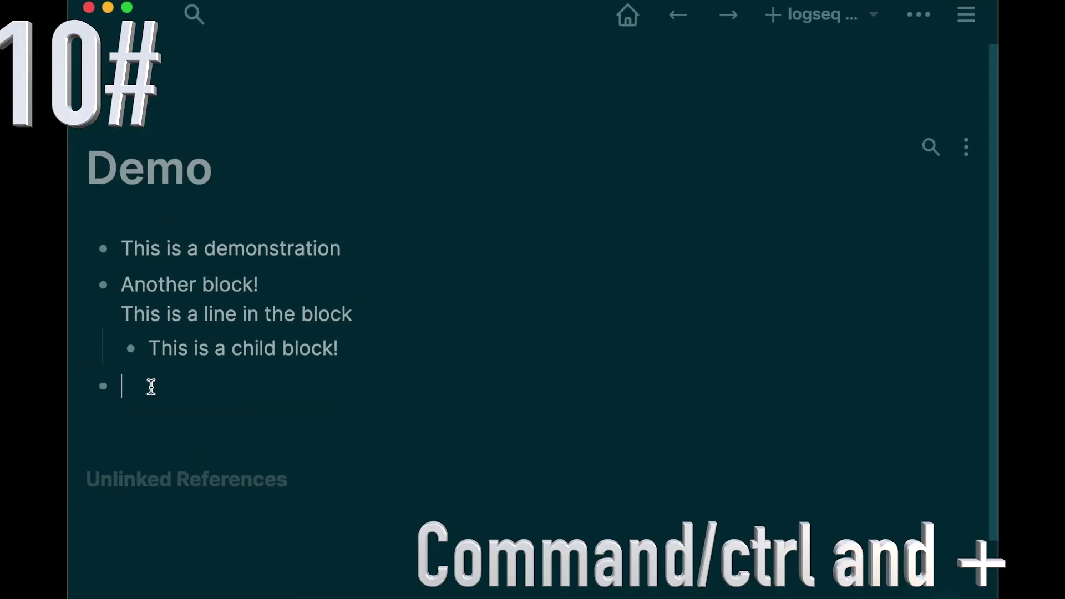
key(super+equal)
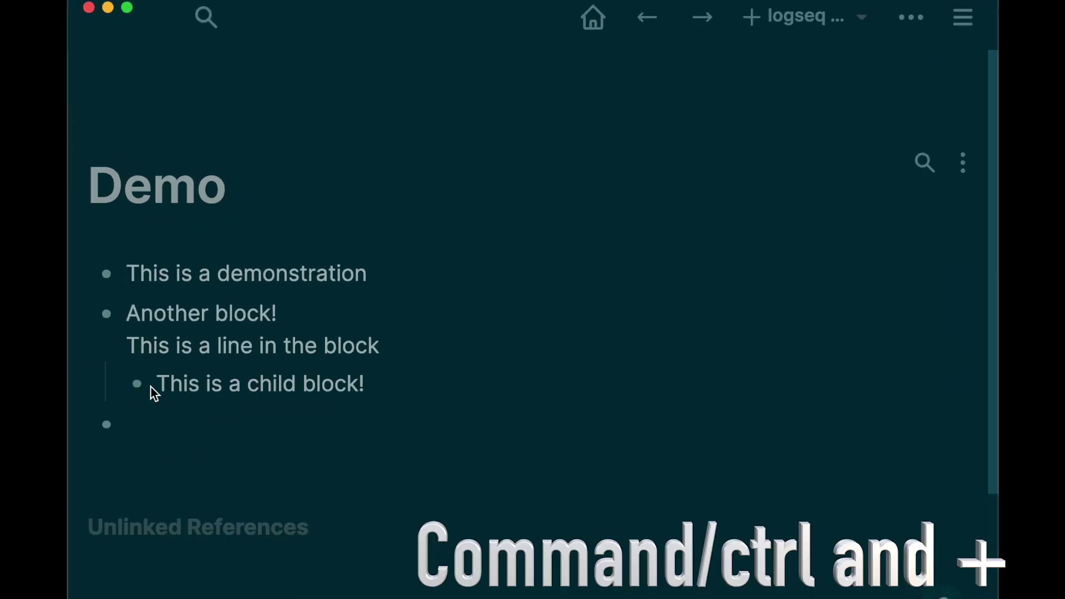
key(super+minus)
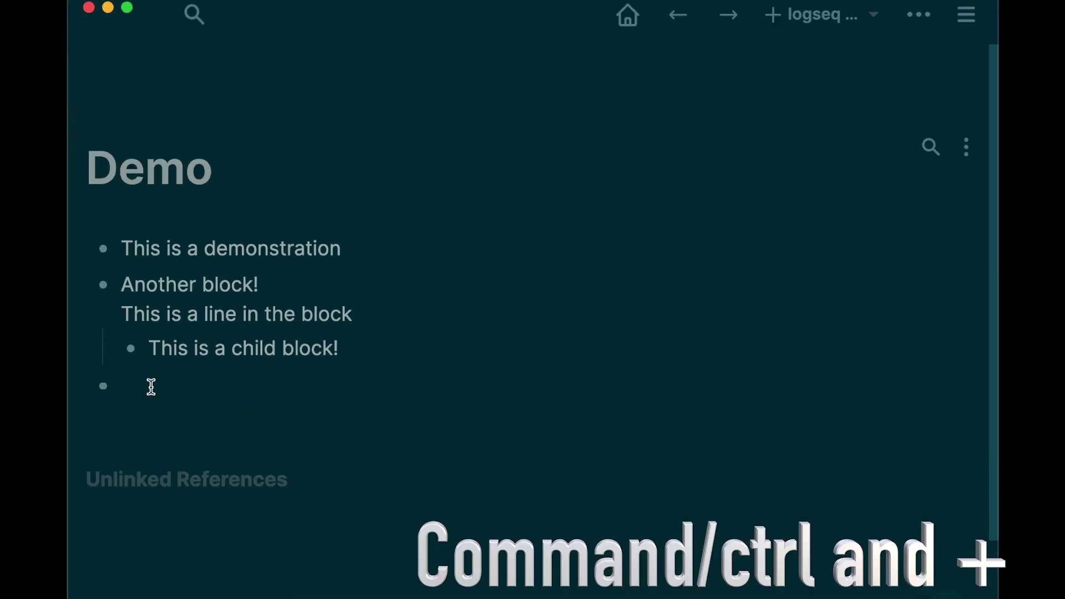
key(super+minus)
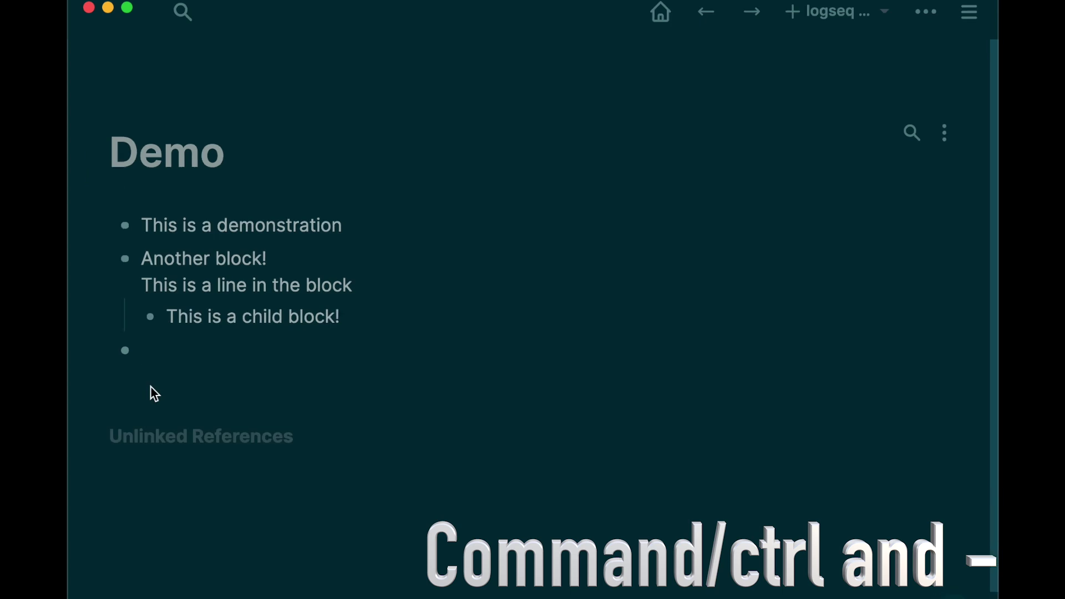
Step: Insert a page reference [[Demo1]] on the Demo page and start a new block
text(/)
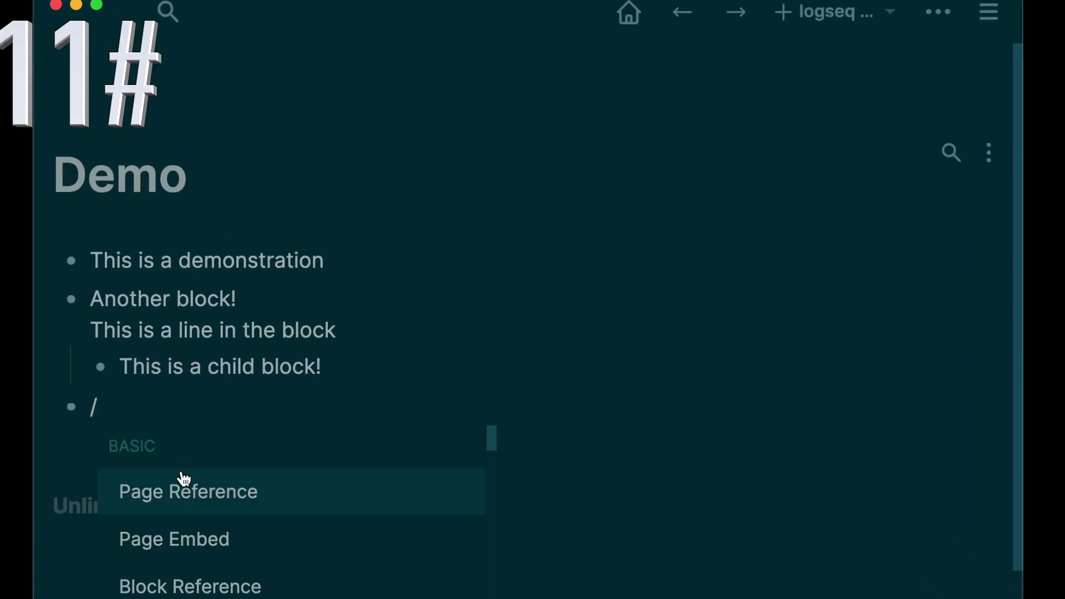
scroll(197, 527, down, 4)
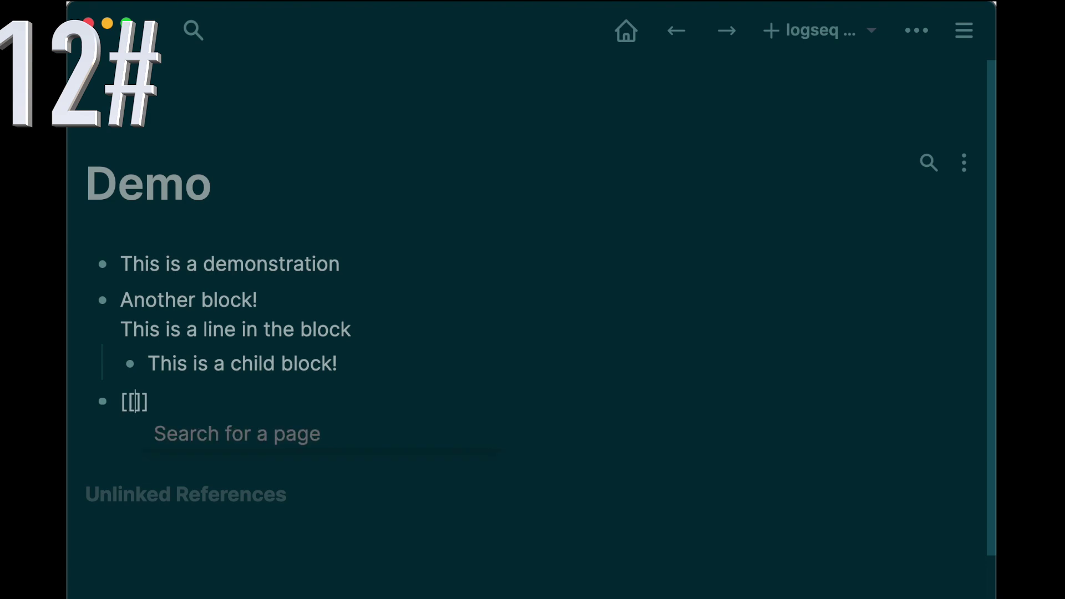
text(Demo1)
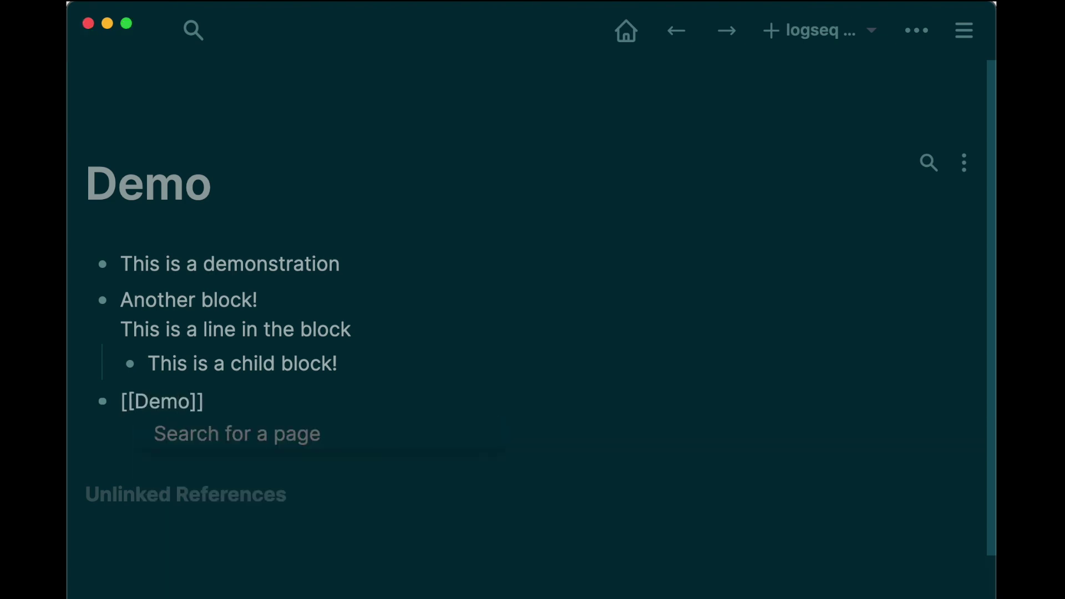
key(Escape)
key(Return)
Step: Open Demo1, return to Demo, and view Demo1 in the sidebar beside it
click(175, 408)
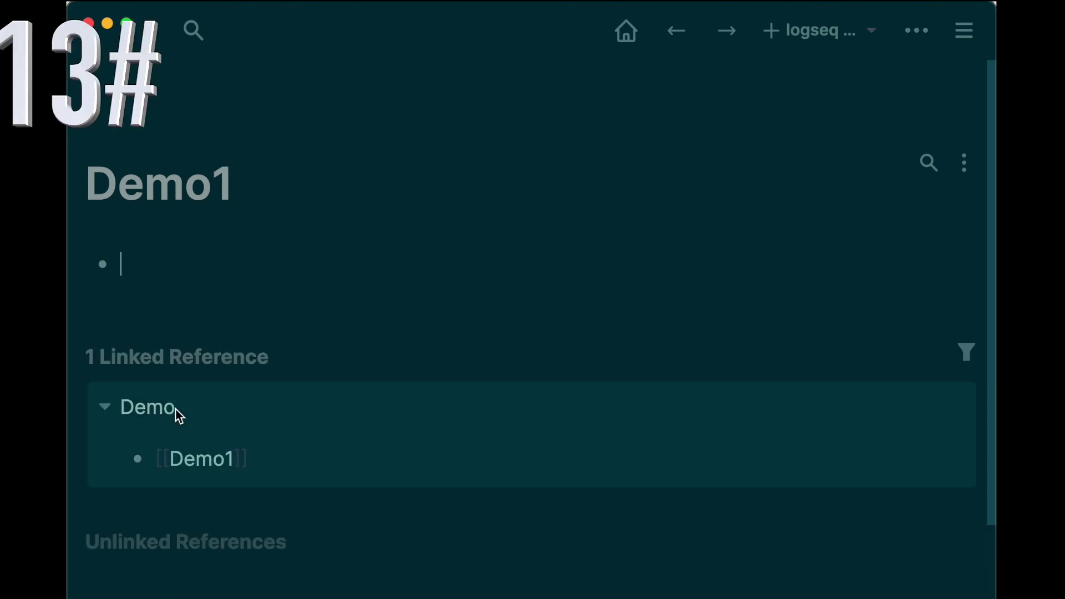
click(167, 407)
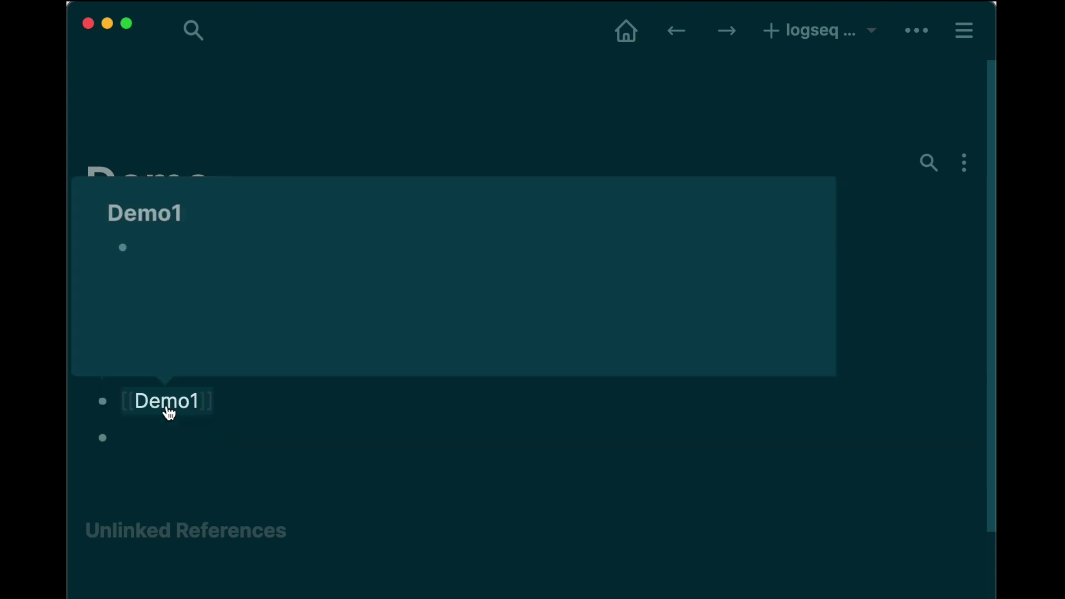
shift+click(168, 404)
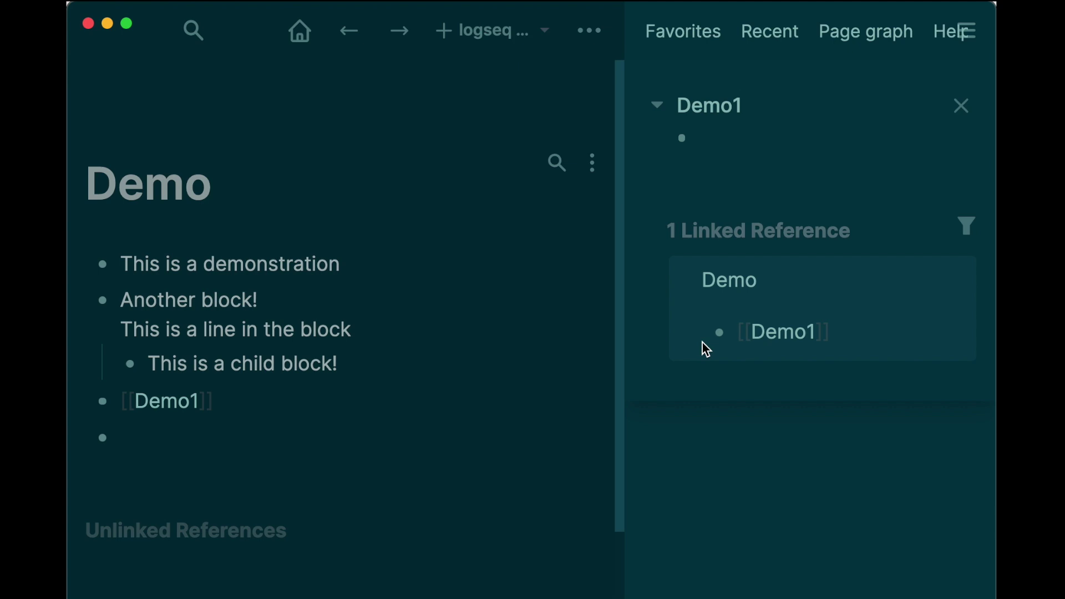
click(181, 401)
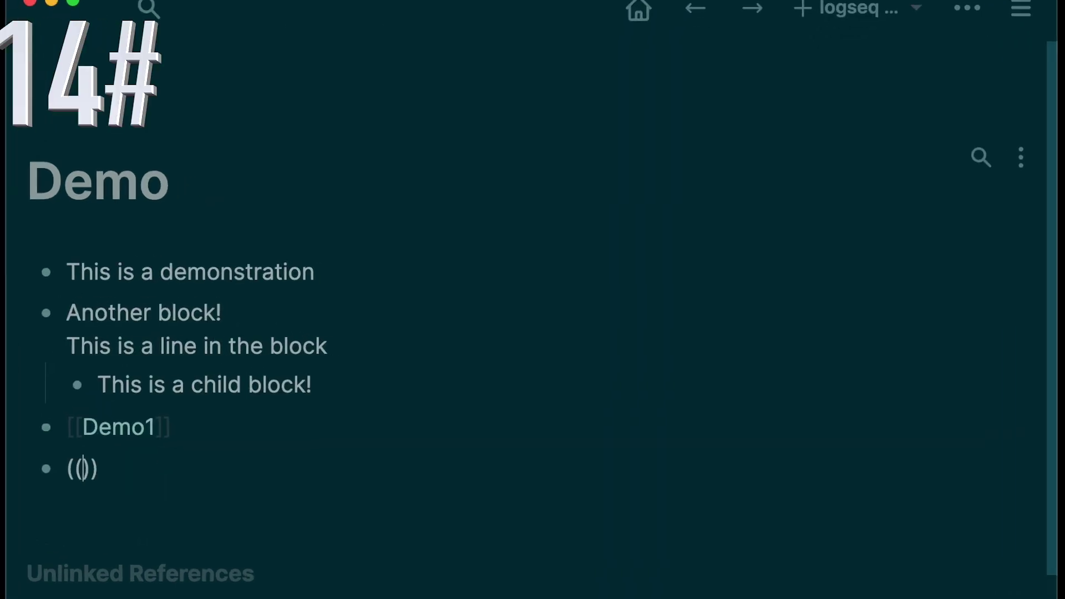
Step: Add a block reference to 'Another block!' at the end of Demo, then indent a new block
text(Another)
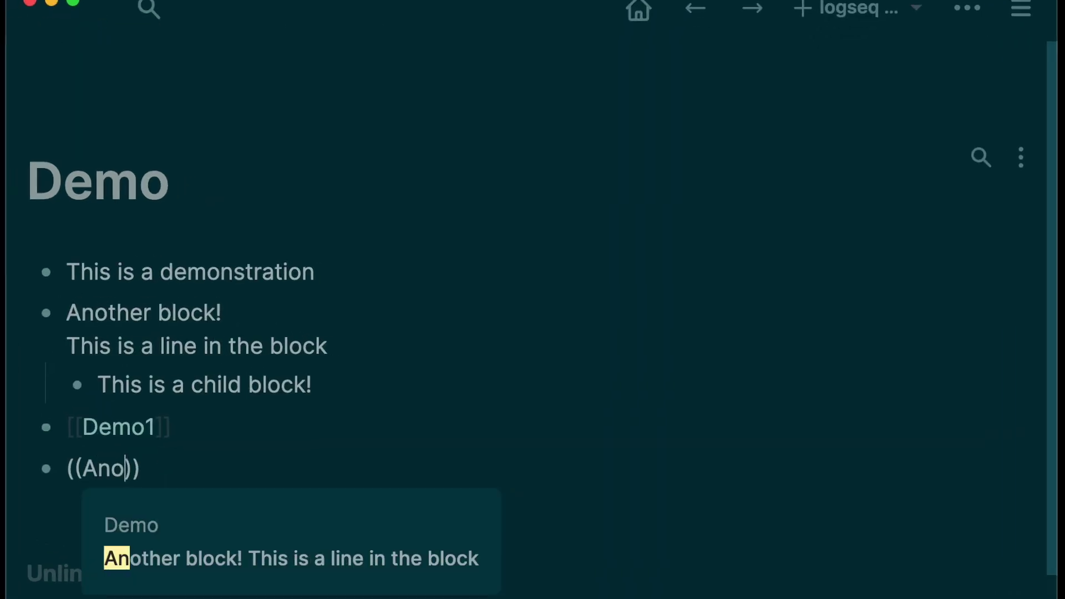
click(224, 558)
key(Return)
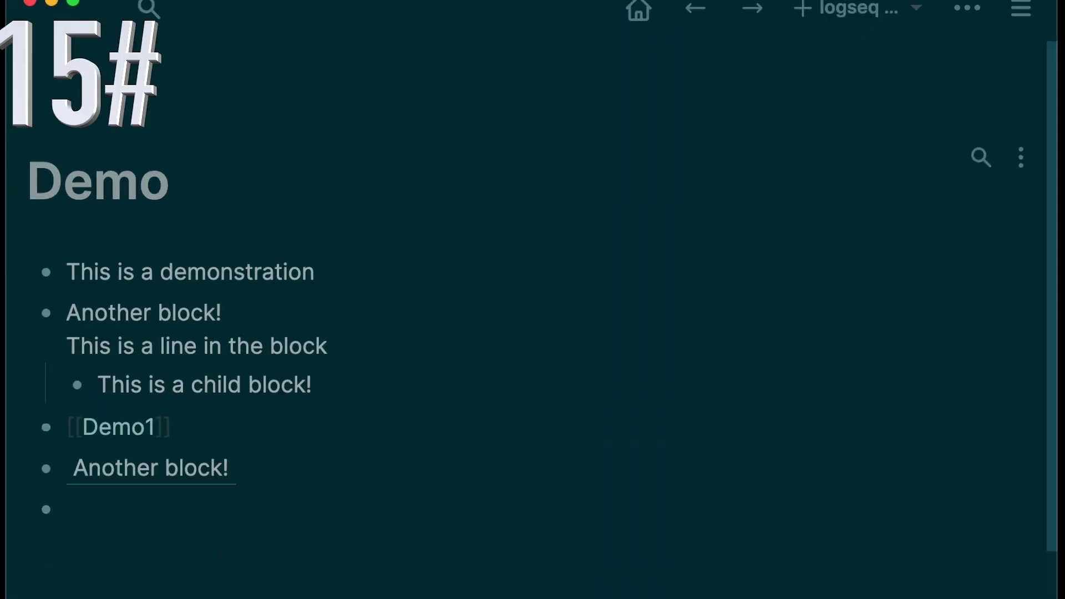
key(Tab)
Step: Open the referenced block in the sidebar and add a child 'I'm adding something'
shift+click(173, 475)
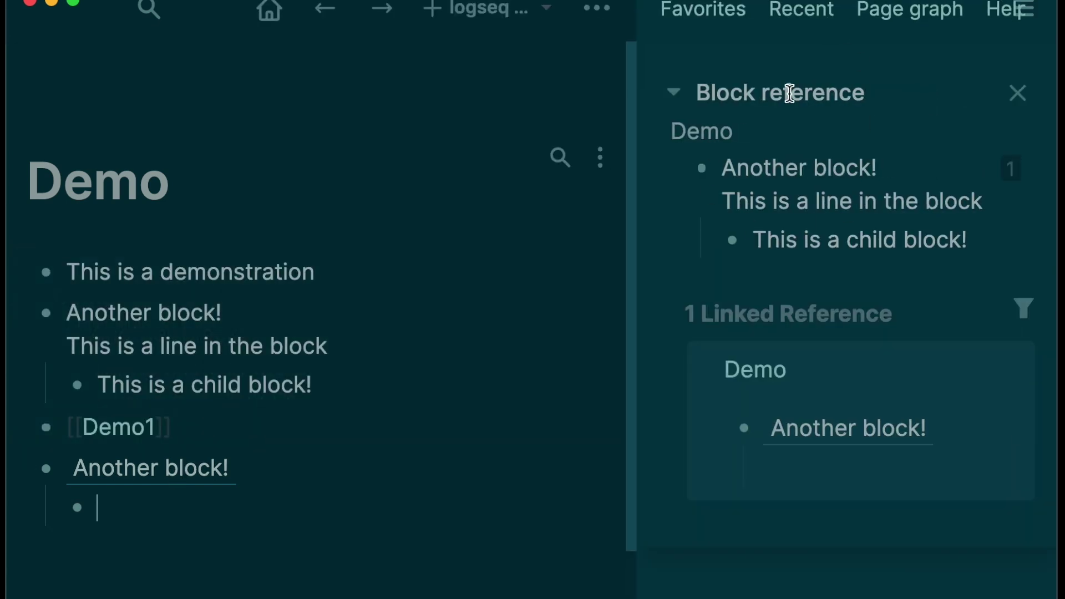
click(865, 242)
key(Return)
text(I'm adding )
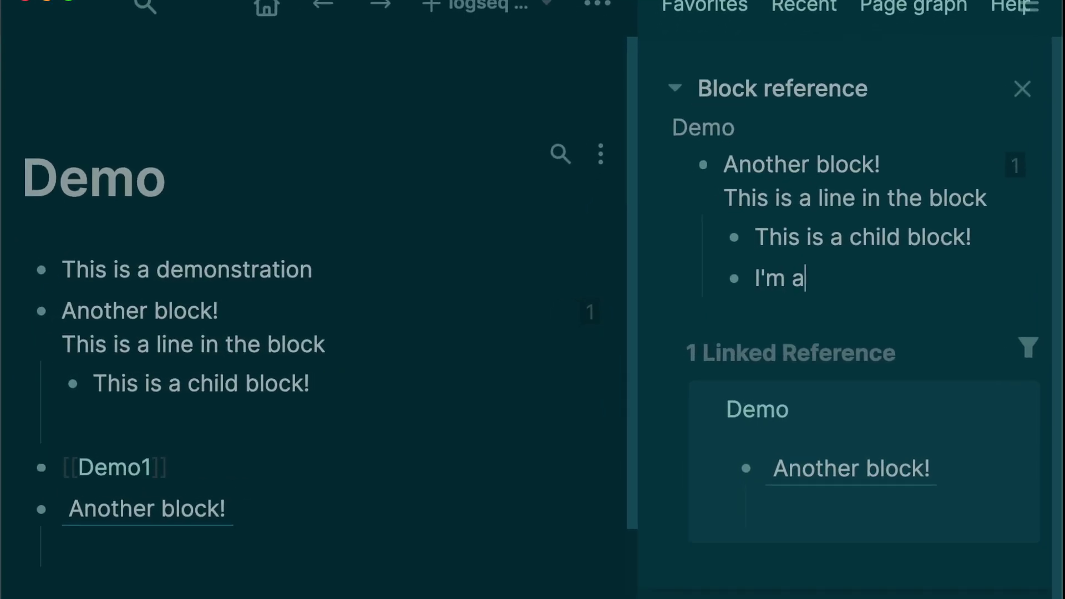
text(something)
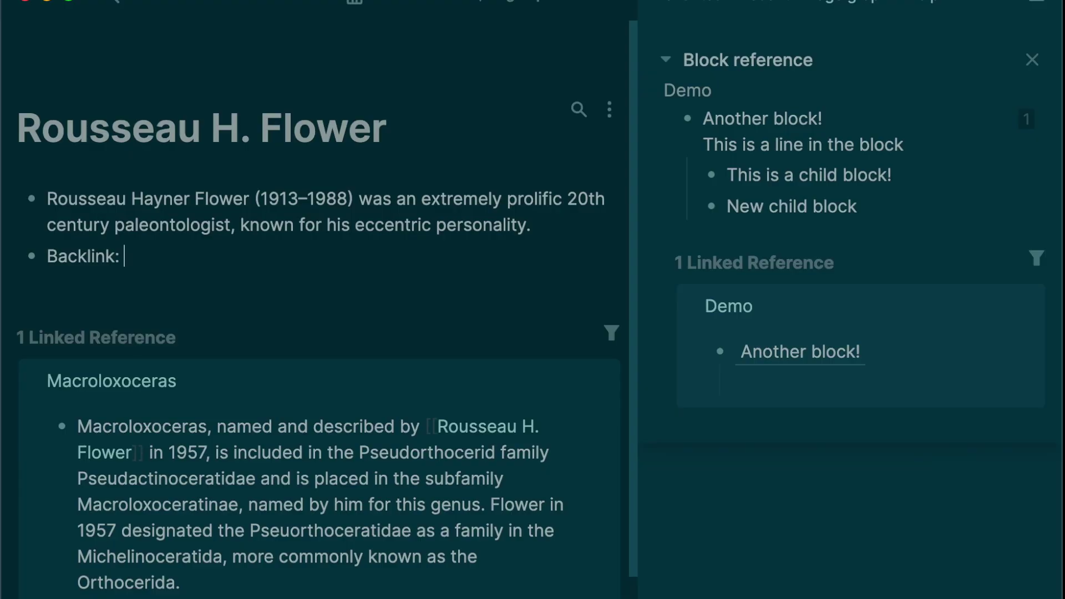
Step: Link the paleontologist's page to Macroloxoceras and open that page
text([[)
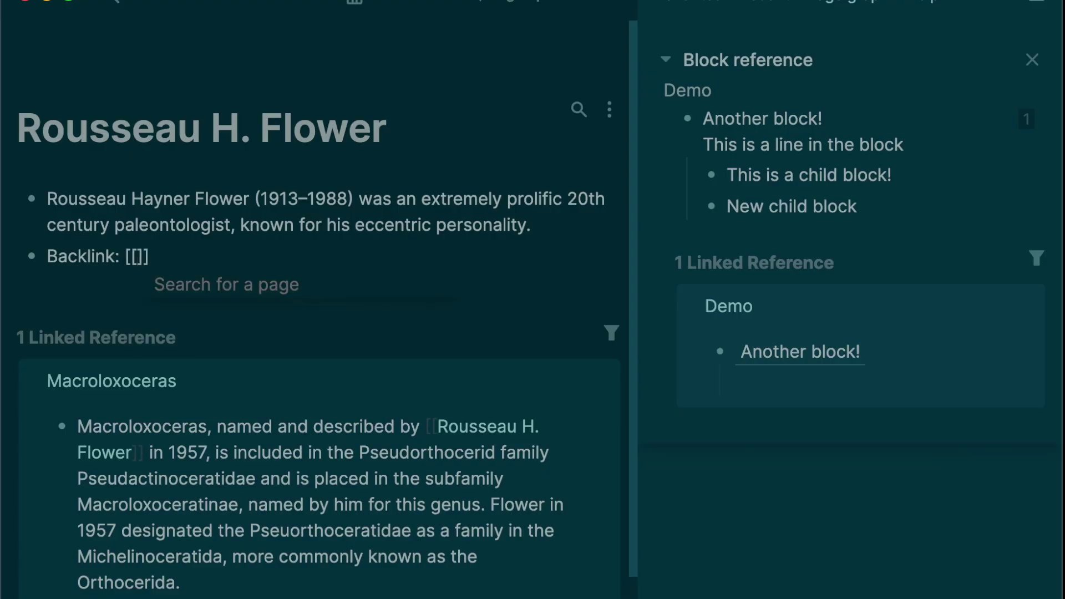
text(Macro)
click(255, 297)
key(Return)
click(233, 270)
key(super+bracketleft)
key(super+bracketright)
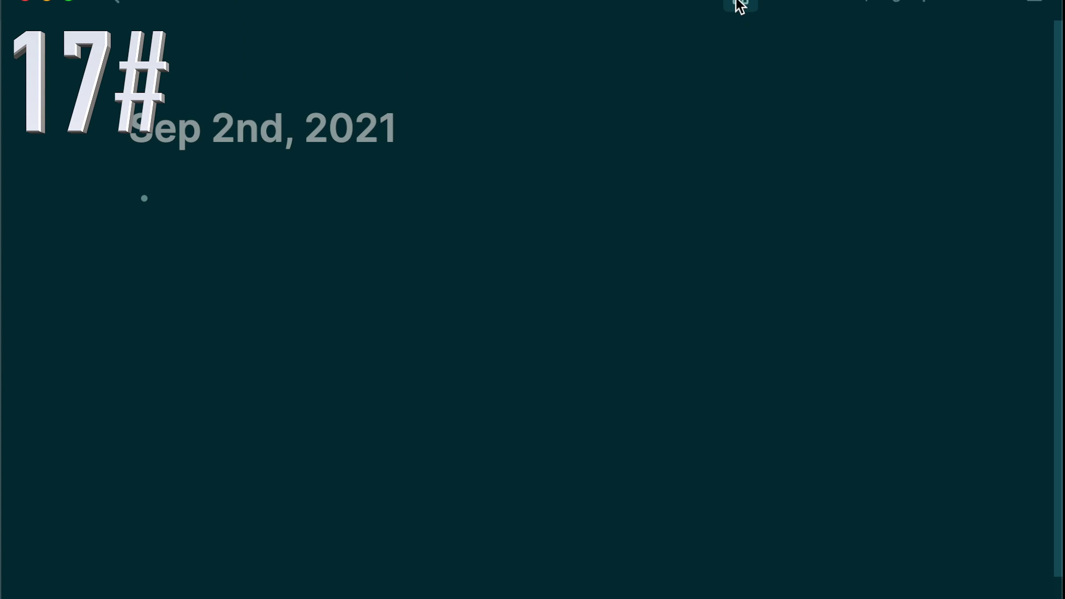
Step: Link the Sep 2nd, 2021 journal to Macroloxoceras and outdent 'This is a child block!' on Demo
click(167, 198)
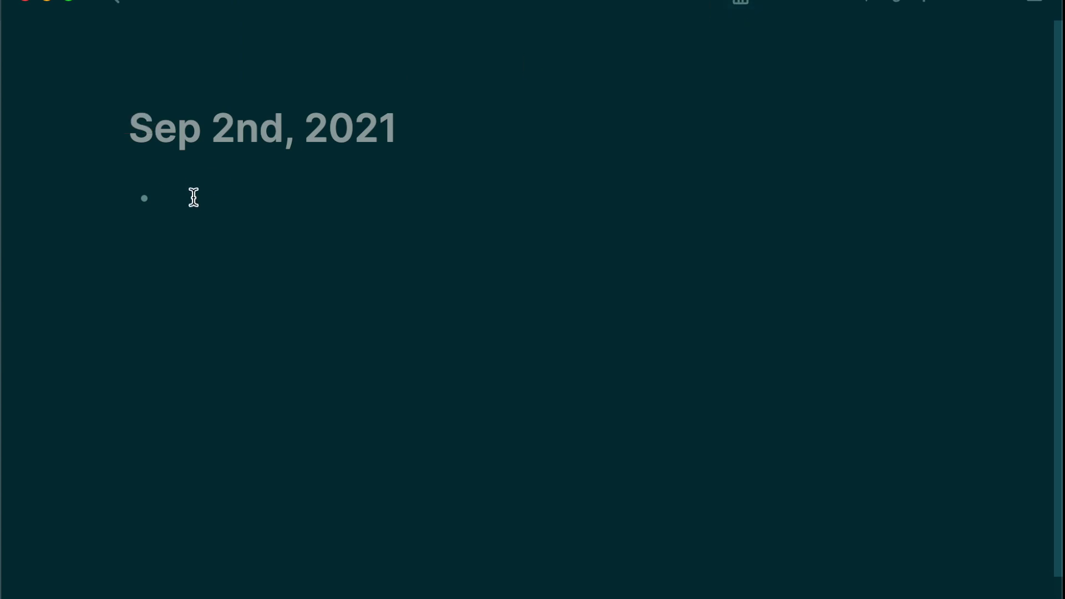
text([[)
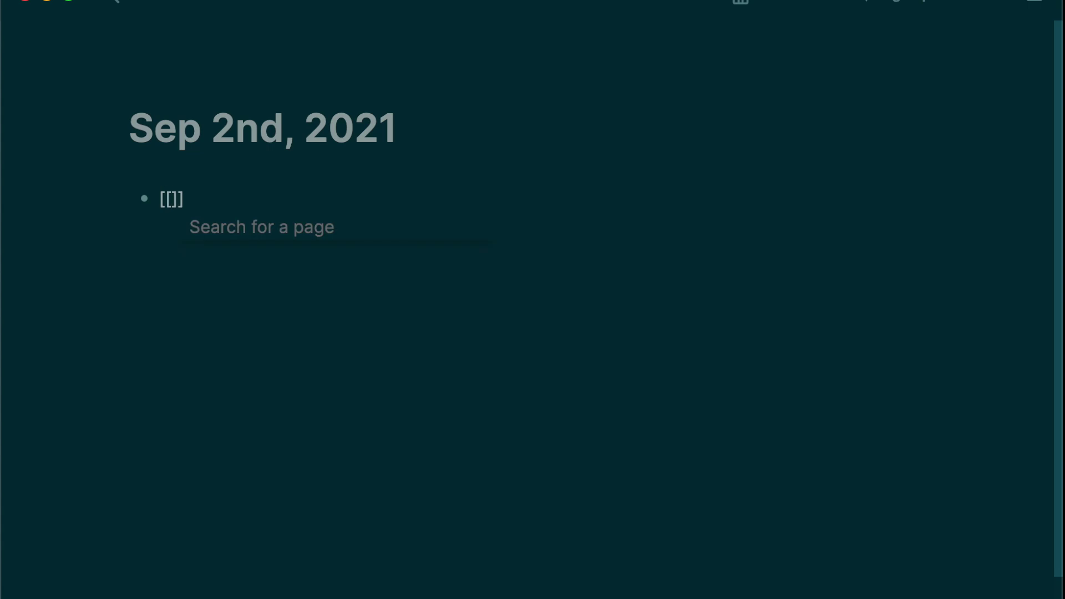
text(Macr)
click(259, 241)
key(Return)
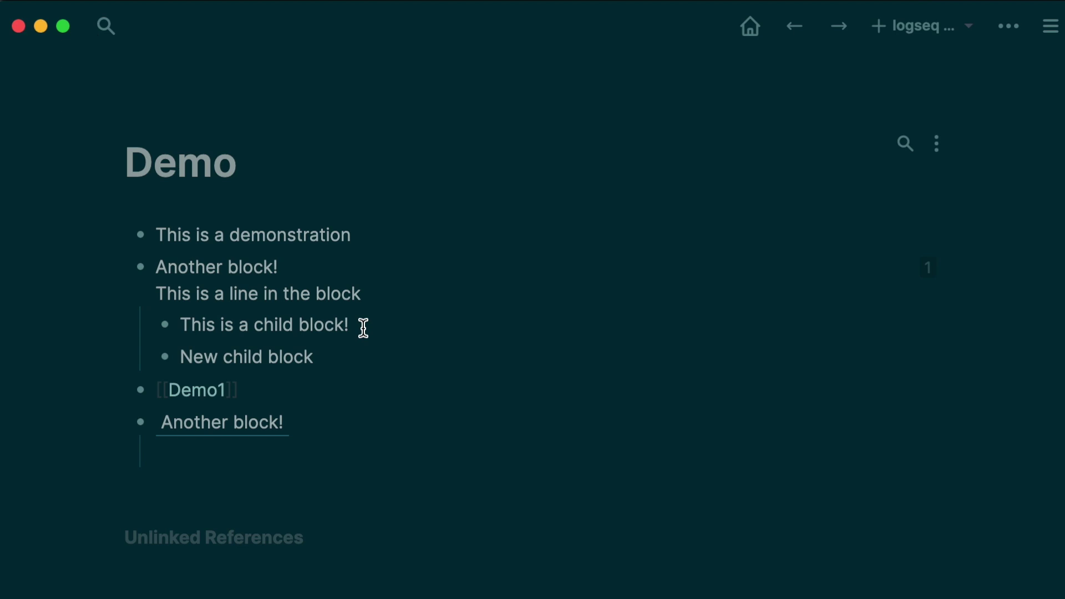
key(shift+Tab)
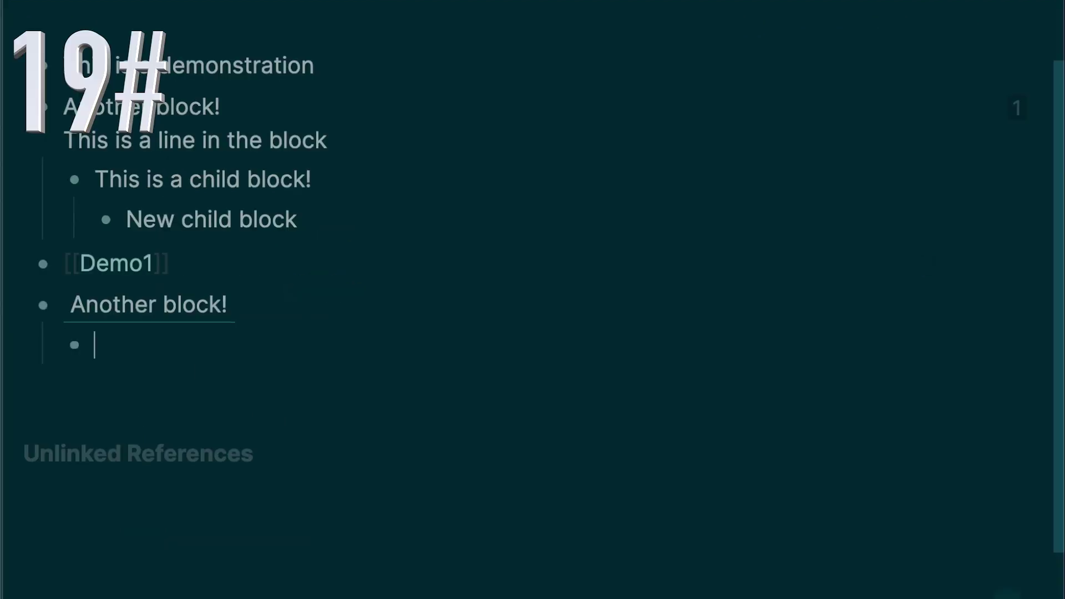
Step: Filter the slash-command menu with 'dra' and scroll through the results
text(/dra)
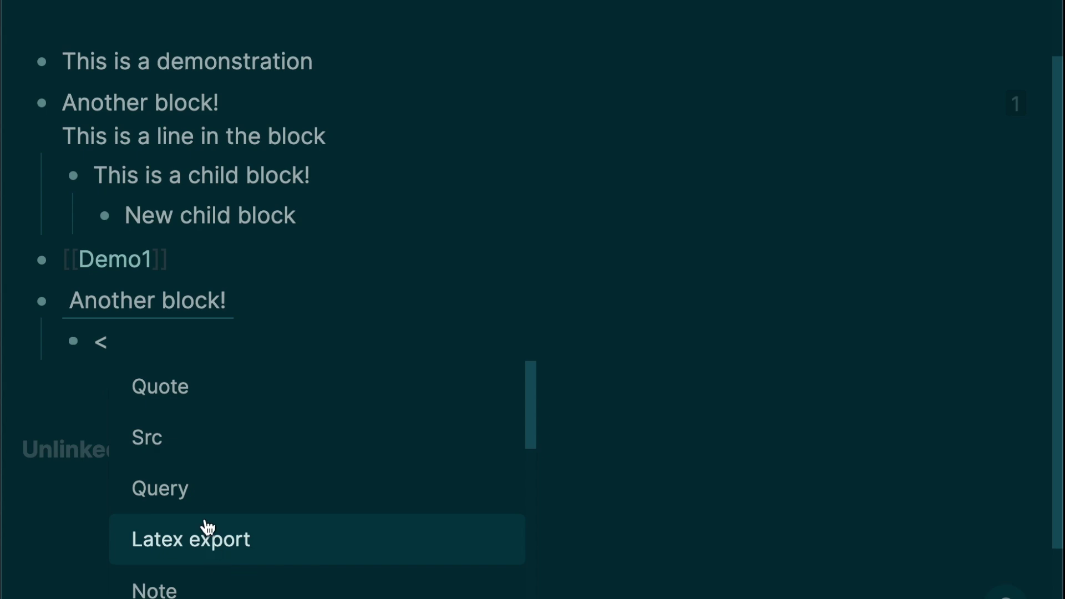
scroll(208, 526, down, 5)
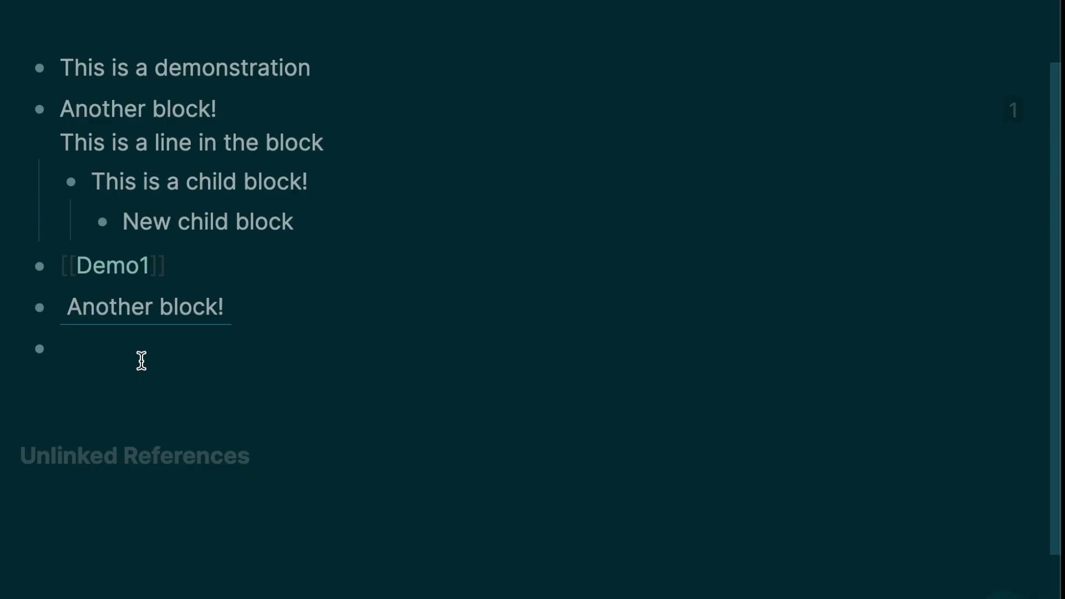
Step: Embed the 'Another block!' block at the bottom of the Demo page
text(/)
scroll(207, 437, down, 1)
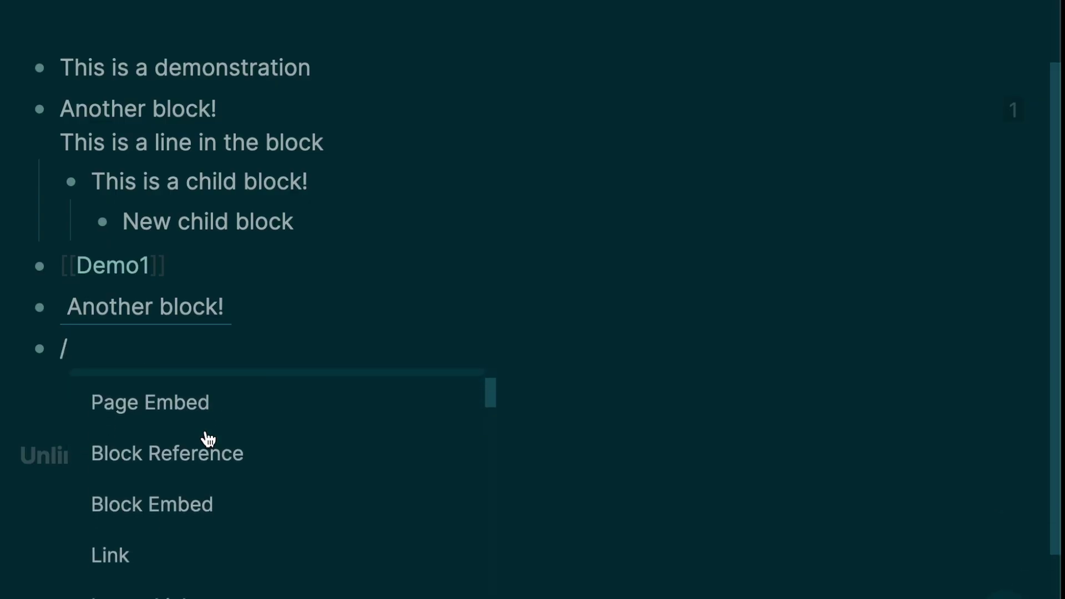
click(189, 502)
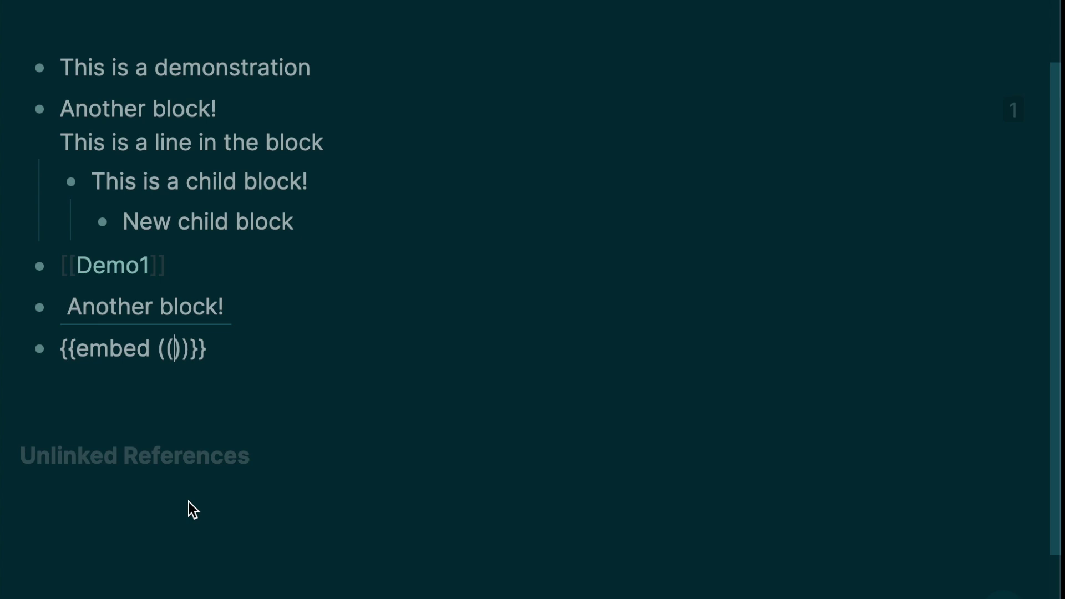
text(Anoth)
click(230, 435)
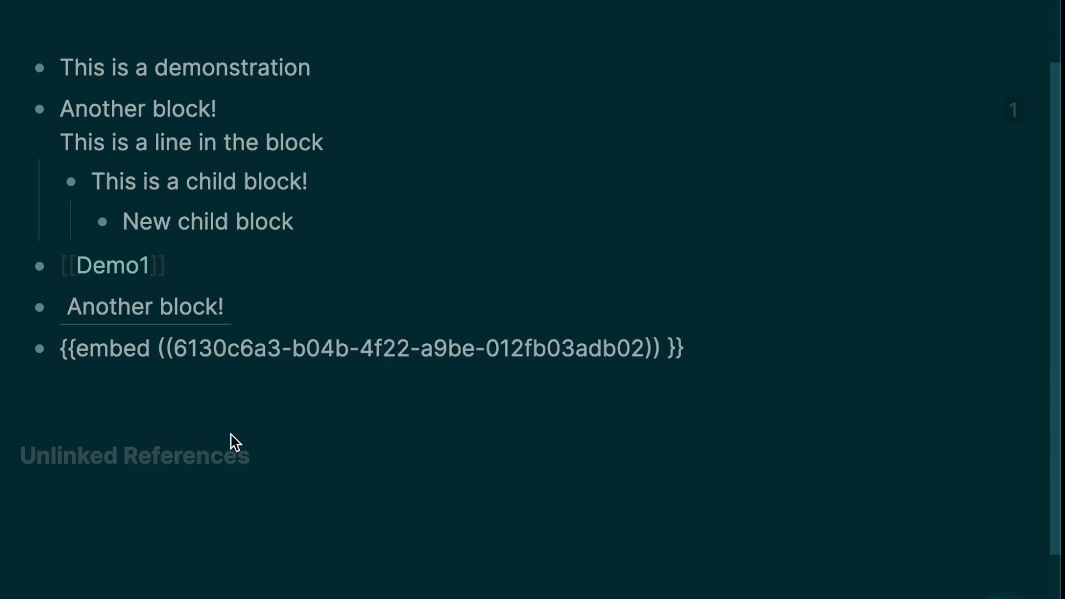
key(Return)
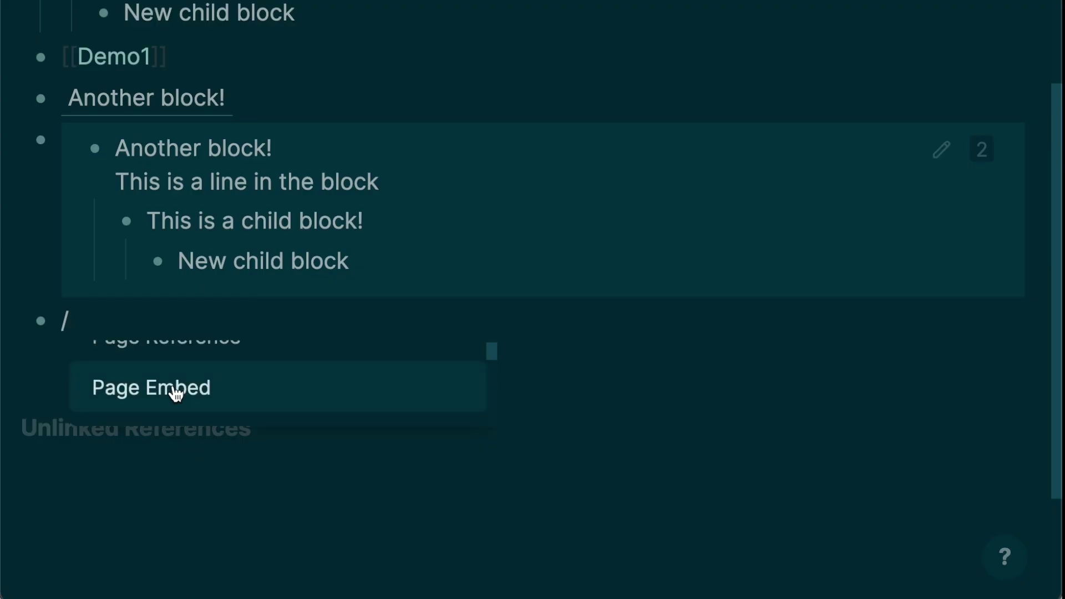
Step: Embed the whole Macroloxoceras page below it
click(173, 388)
text(Ma)
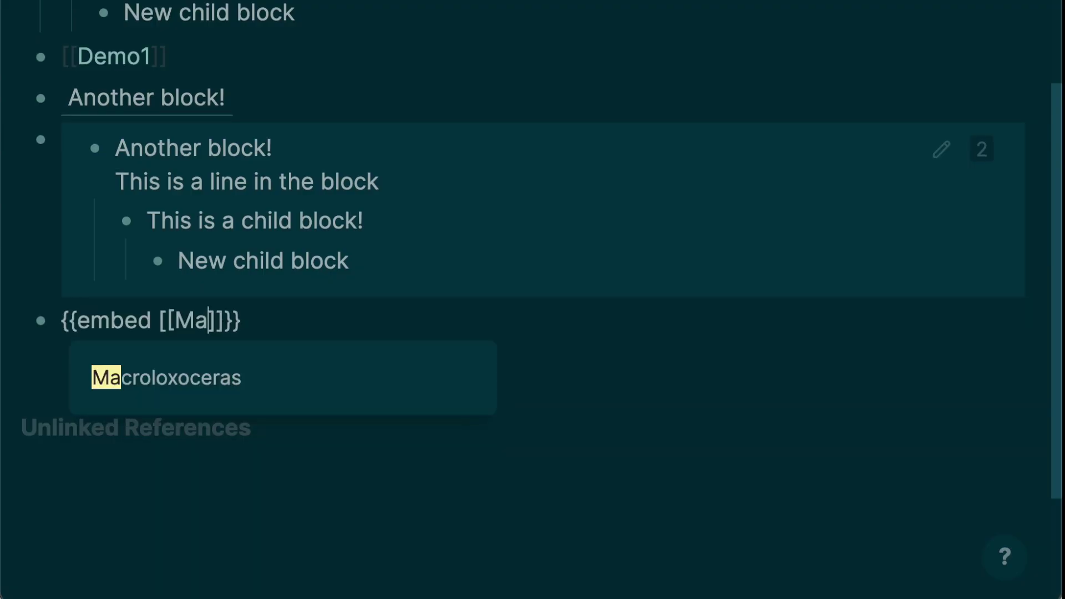
click(190, 387)
key(Return)
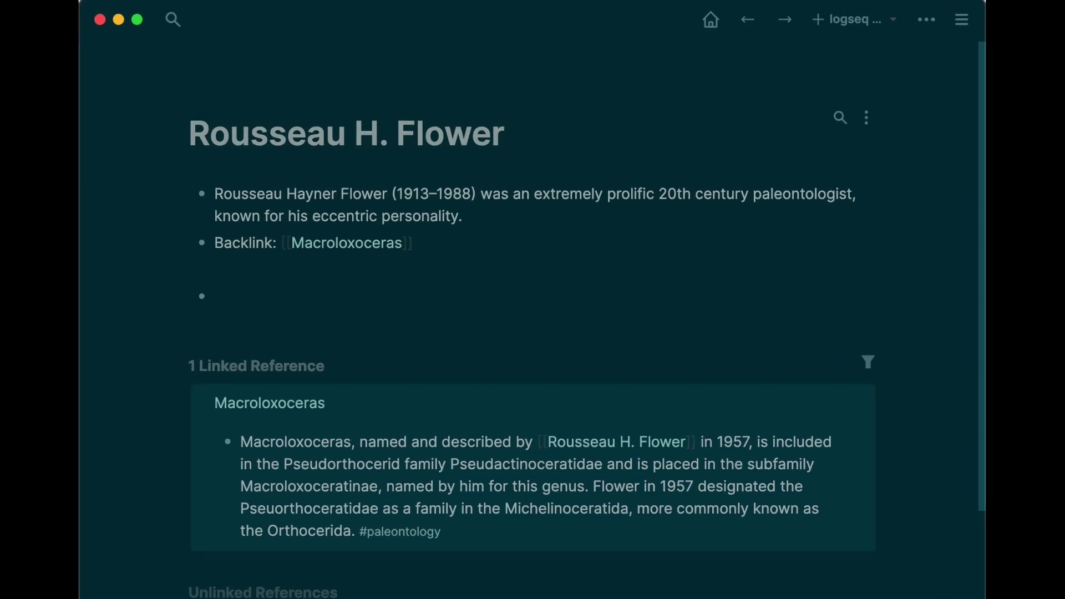
Step: Tag the paleontologist's description #paleontology and view the tag page's 2 linked references
text(#paleo)
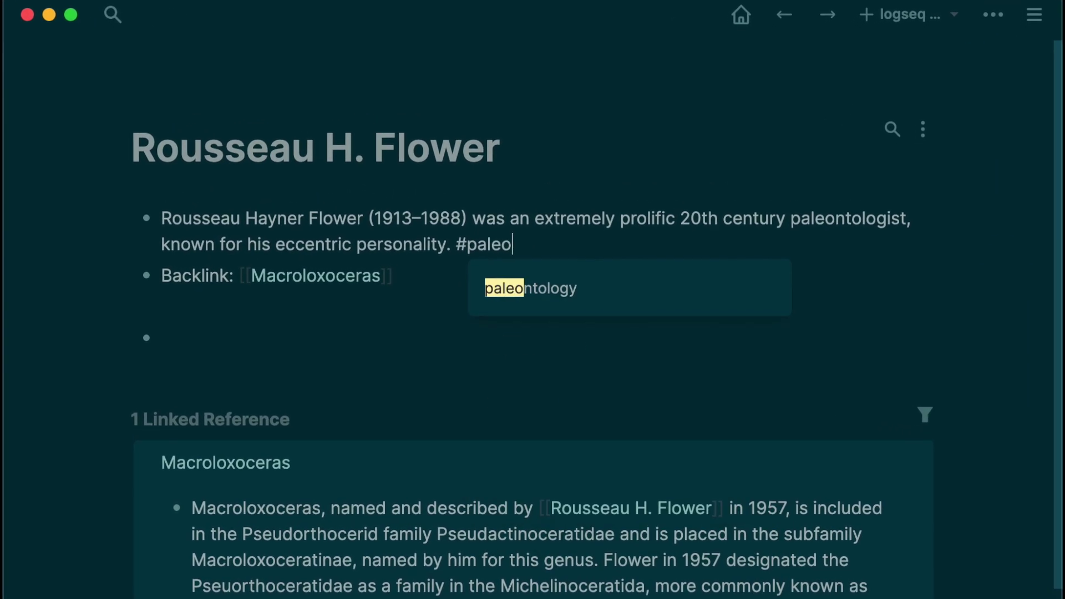
click(542, 287)
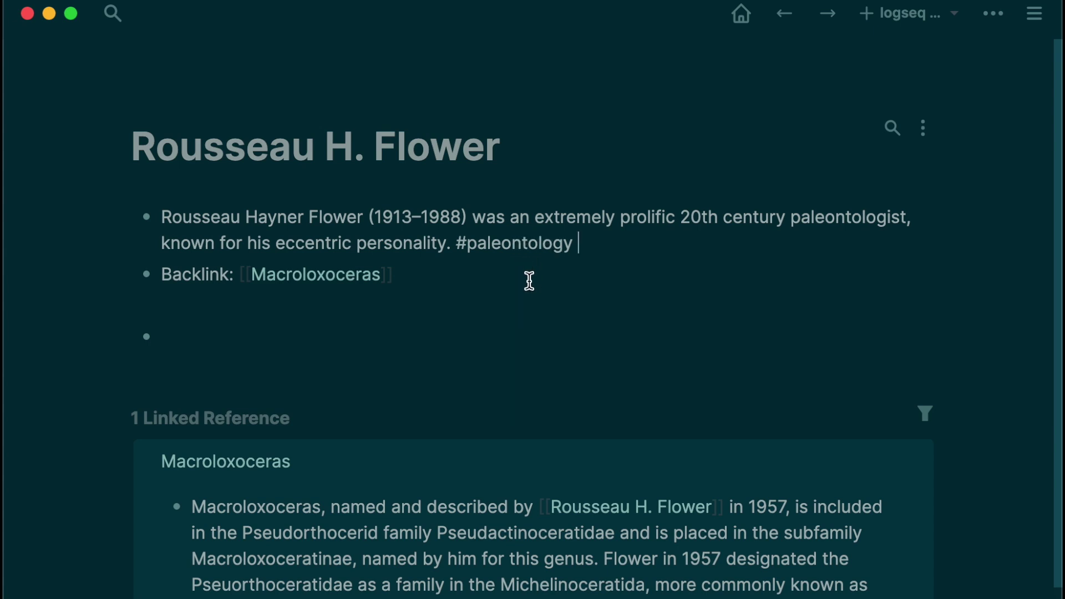
click(529, 281)
click(513, 247)
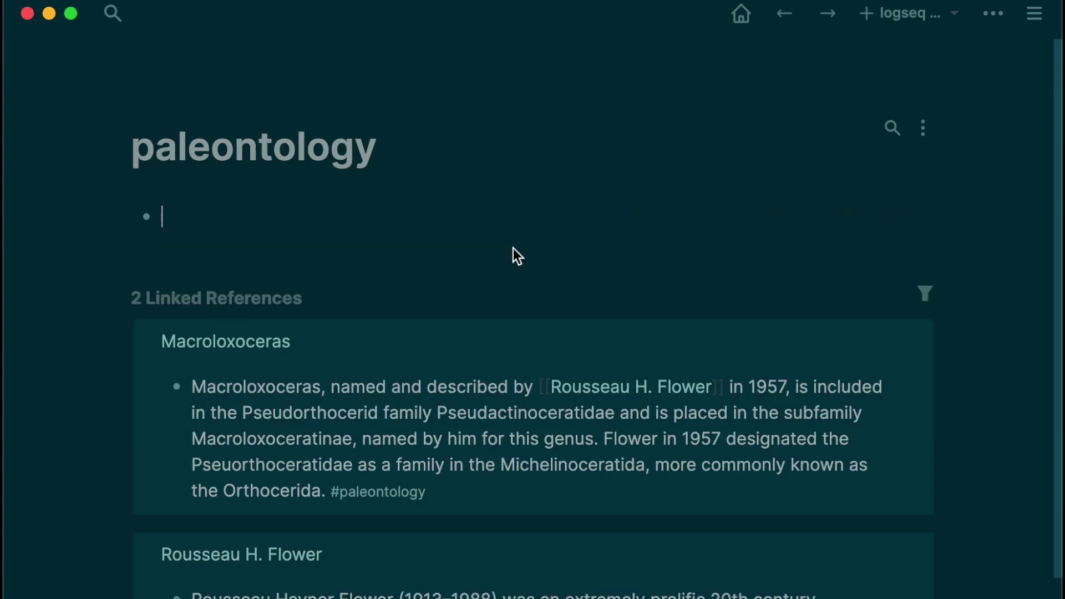
scroll(222, 507, down, 1)
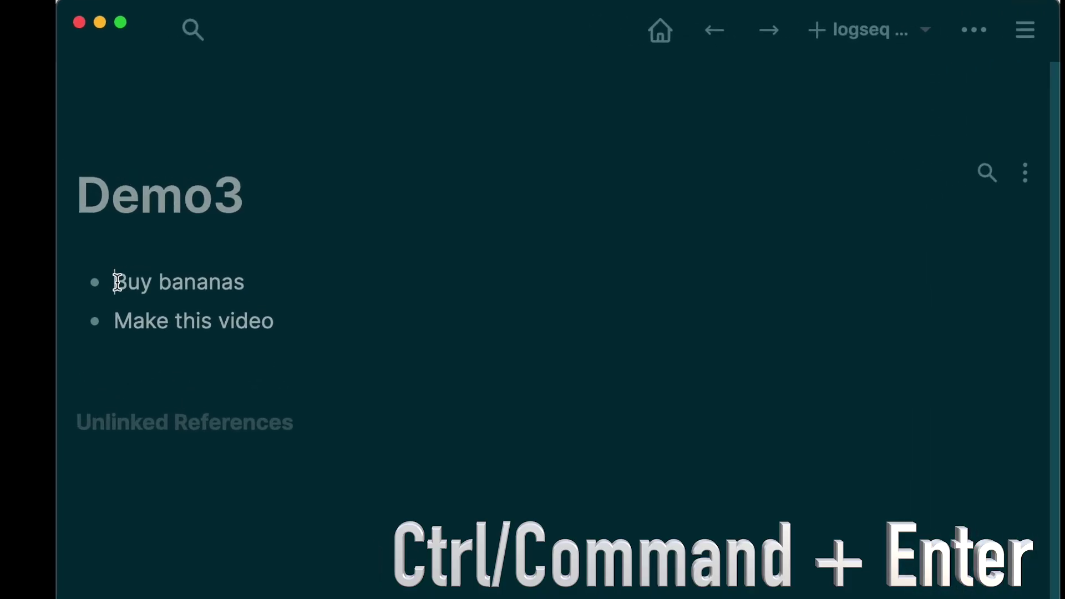
Step: Turn 'Buy bananas' and 'Make this video' into LATER tasks
key(ctrl+Return)
key(ctrl+Return)
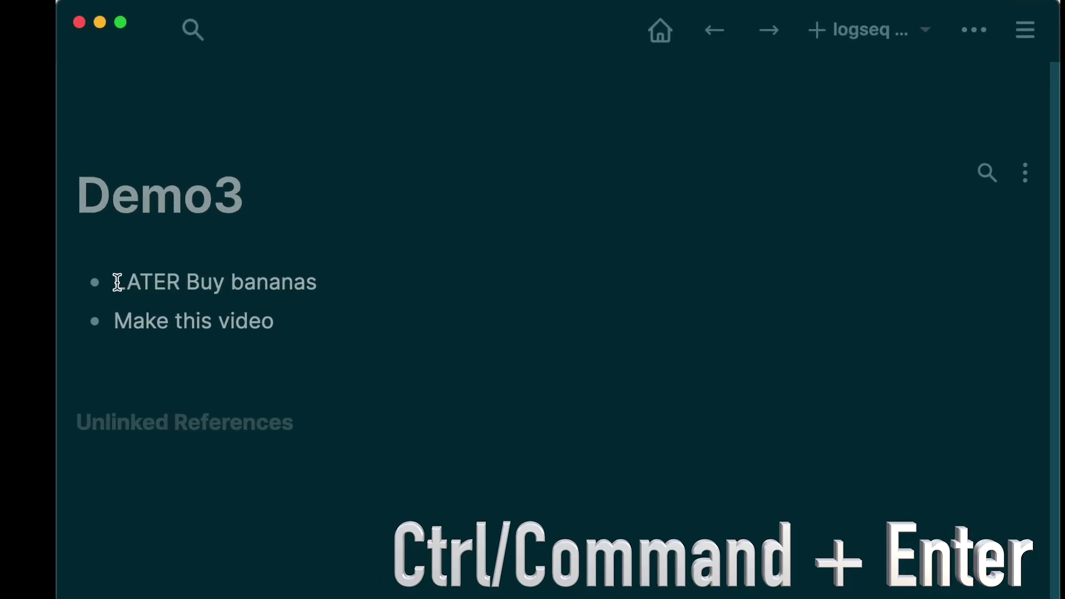
key(ctrl+Return)
key(ctrl+Return)
click(115, 320)
key(ctrl+Return)
key(ctrl+Return)
click(375, 319)
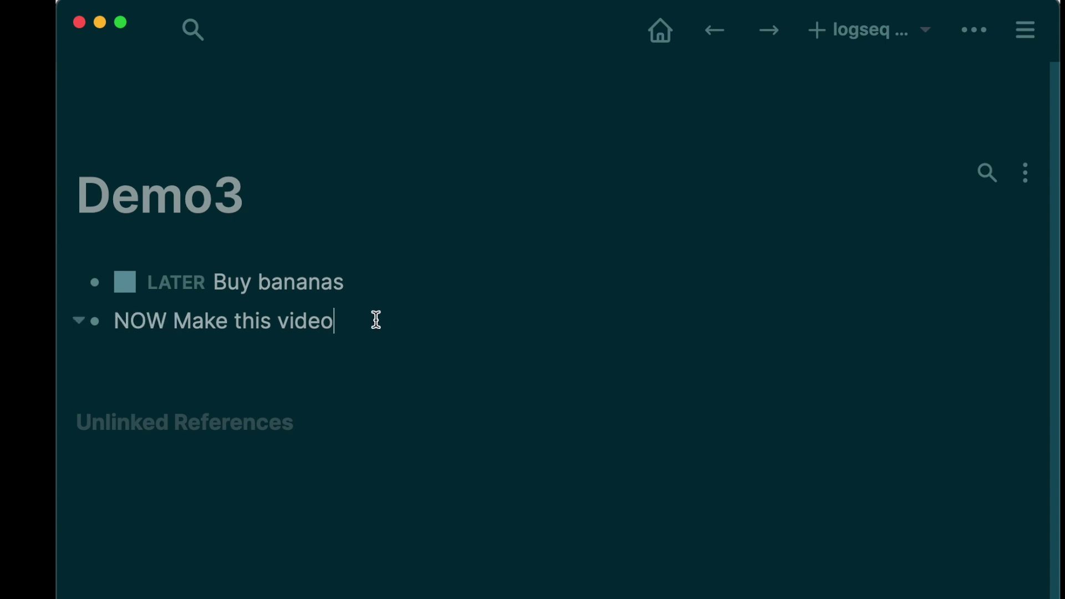
key(Return)
Step: Give the 'Make this video' task priority B
click(124, 325)
text(/)
scroll(253, 522, down, 3)
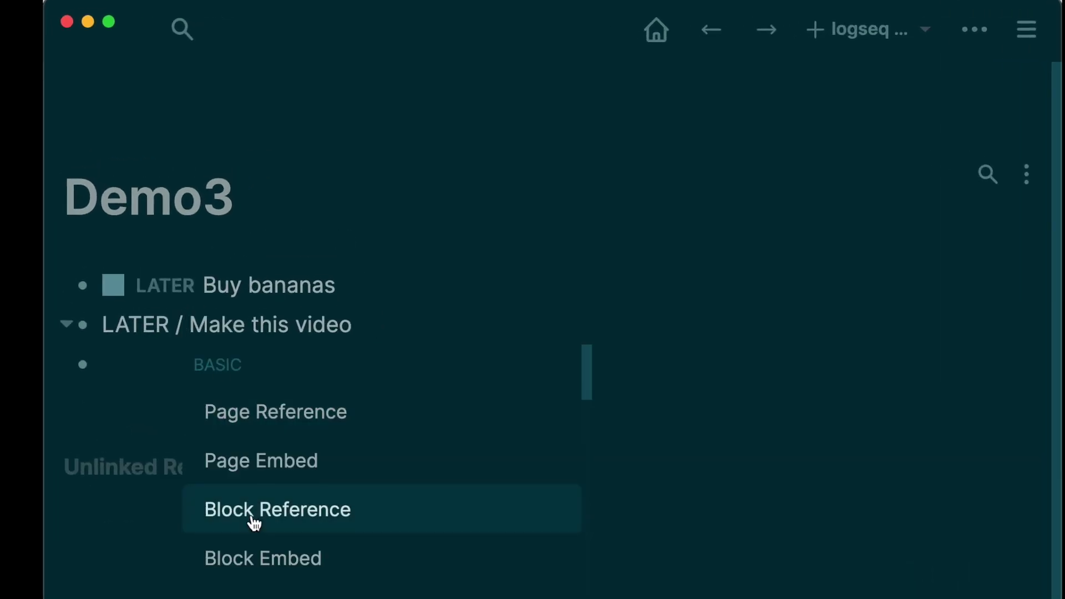
scroll(250, 520, up, 5)
click(185, 350)
Step: Give the 'Buy bananas' task priority A
click(209, 283)
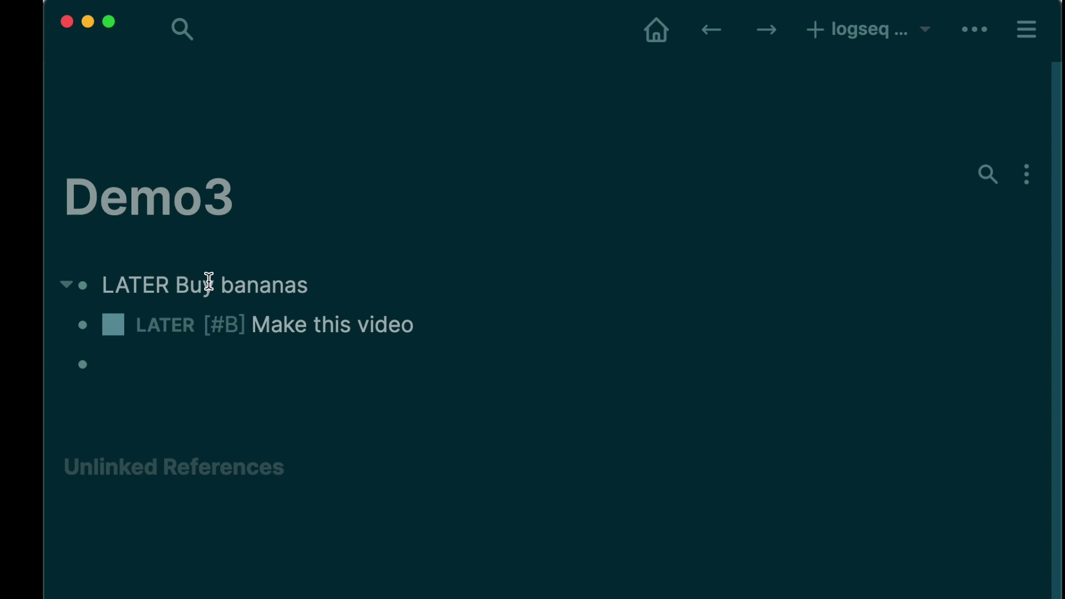
text(/)
scroll(284, 532, down, 3)
scroll(247, 455, up, 1)
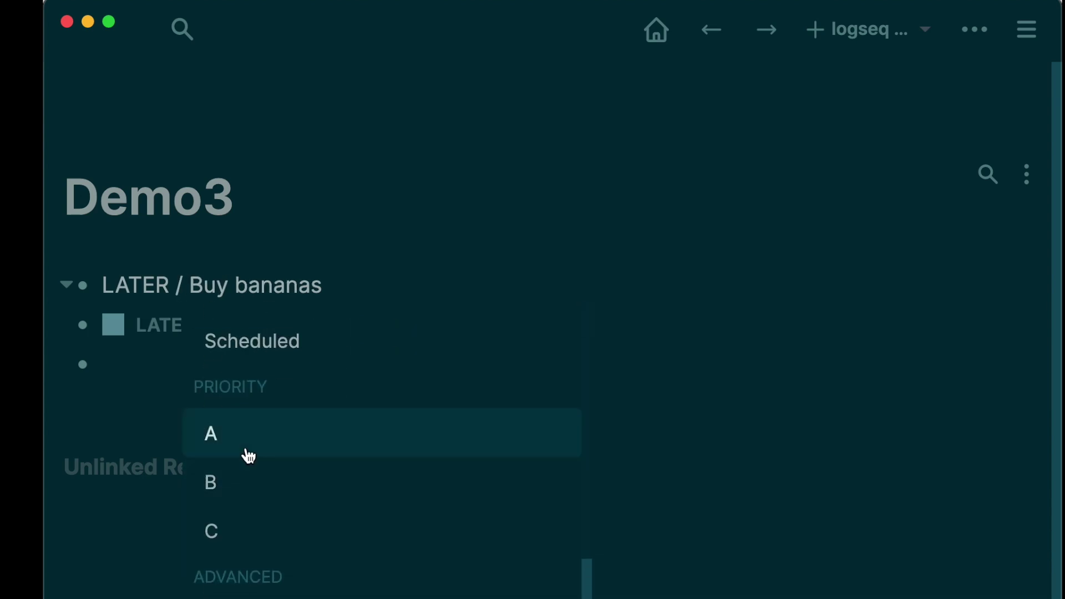
click(247, 456)
click(388, 364)
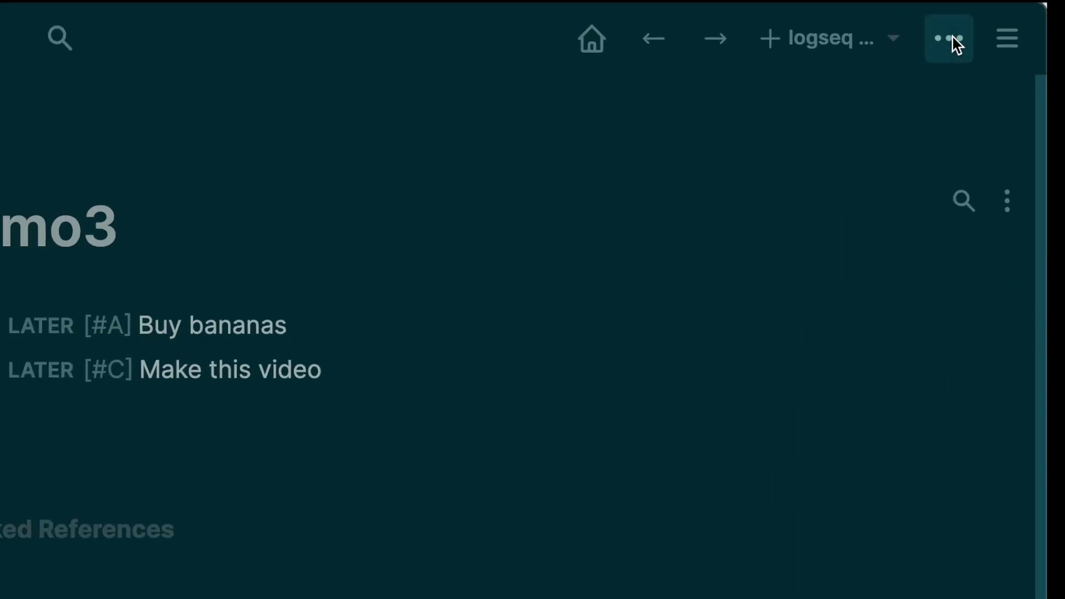
Step: Open the graph of all pages and pan to reveal the Demo, Demo1, Demo3 and paleontology nodes
click(950, 40)
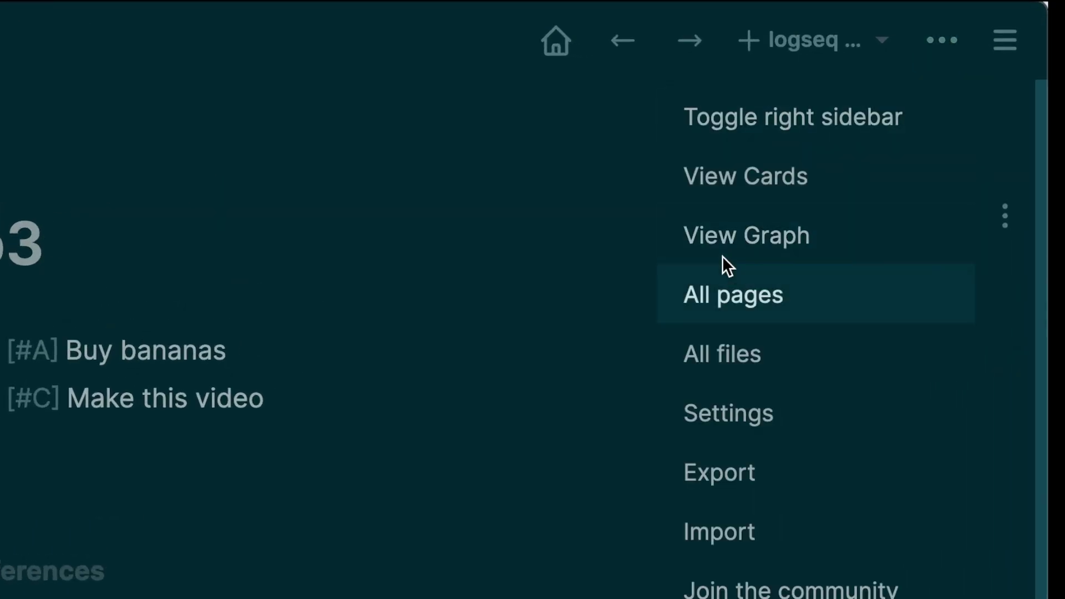
click(729, 237)
drag(550, 524, 511, 433)
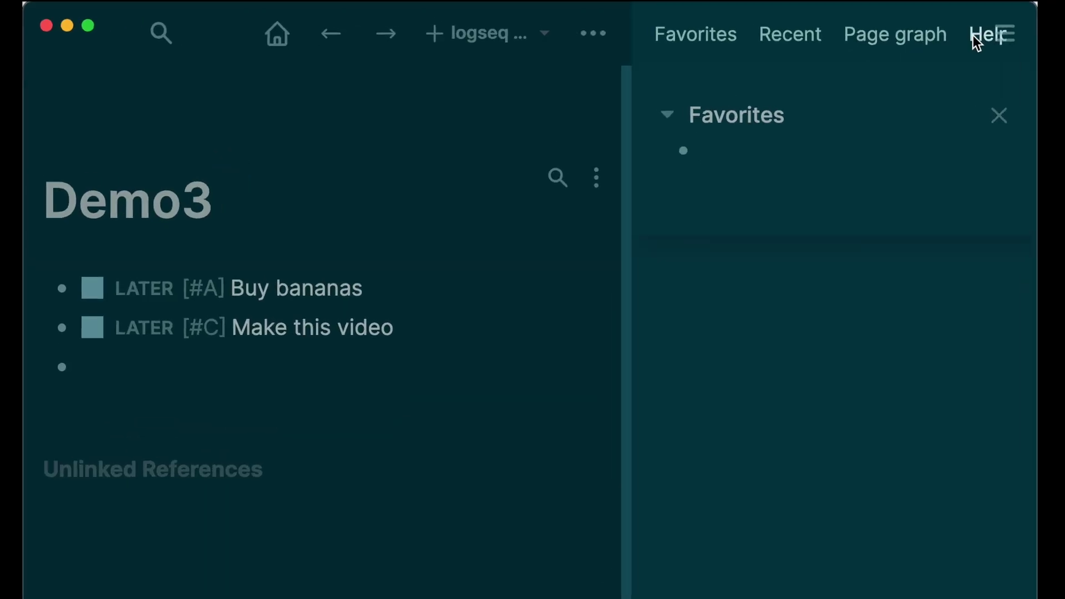
Step: Show the Help contents in the right sidebar and open the Glossary page
click(973, 36)
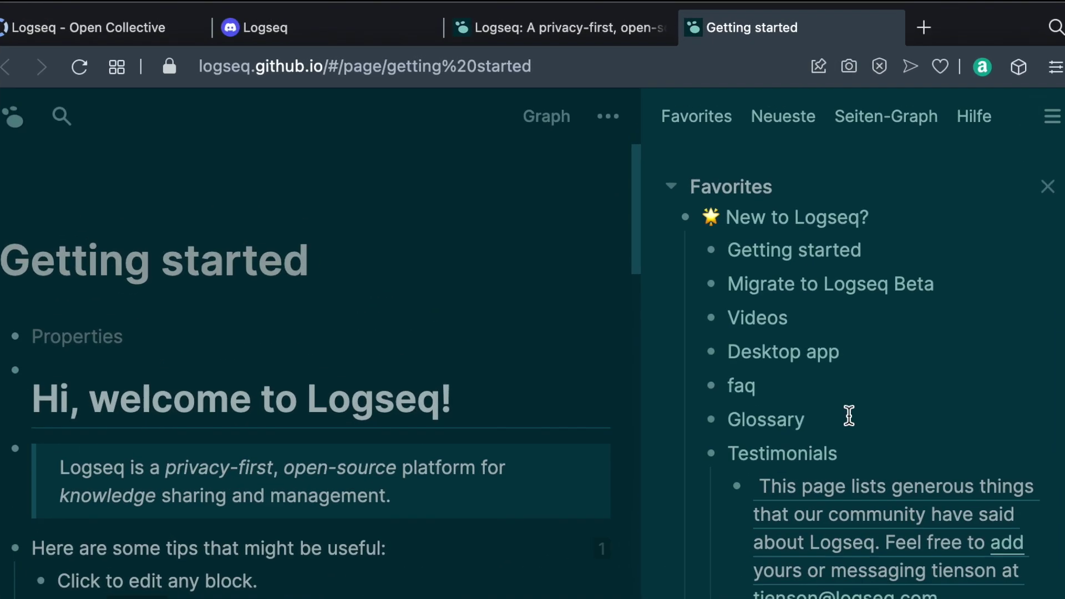
click(782, 436)
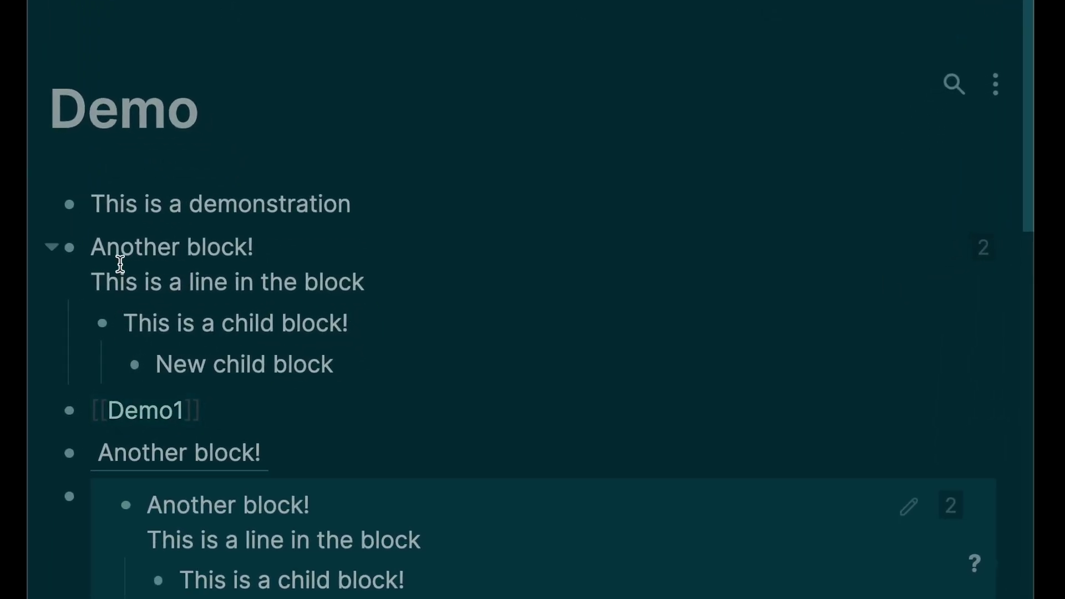
Step: Make the 'Another block!' block a template named 'Demo template'
right_click(73, 256)
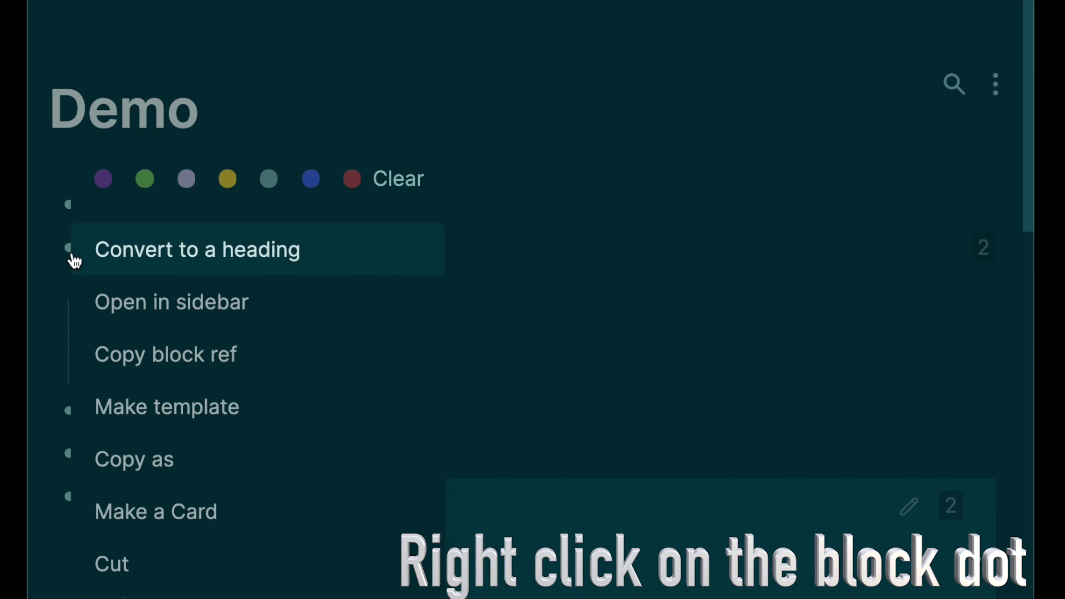
click(152, 413)
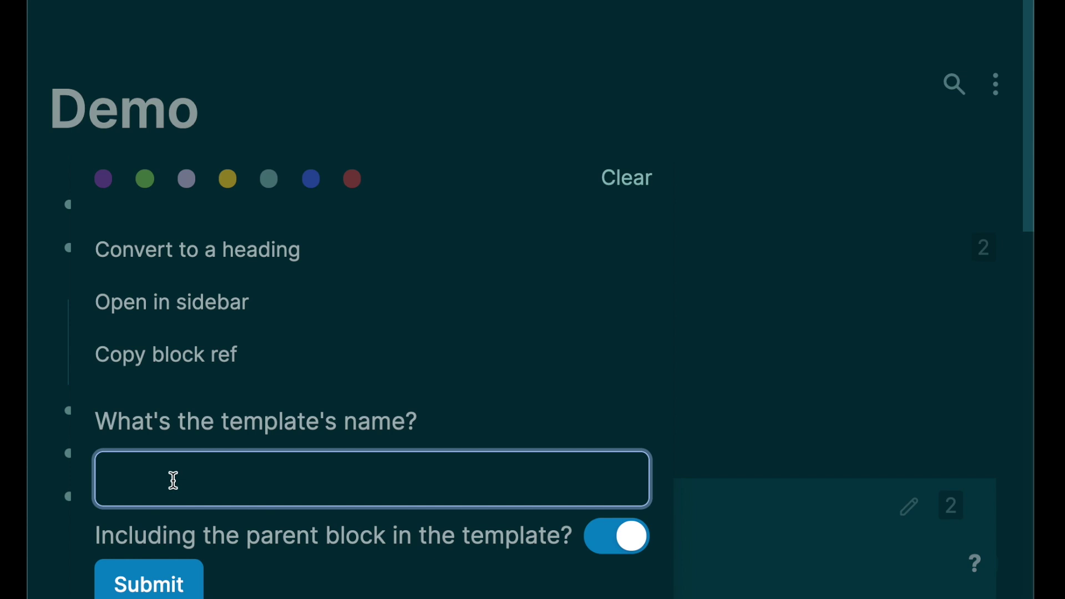
text(Demo template)
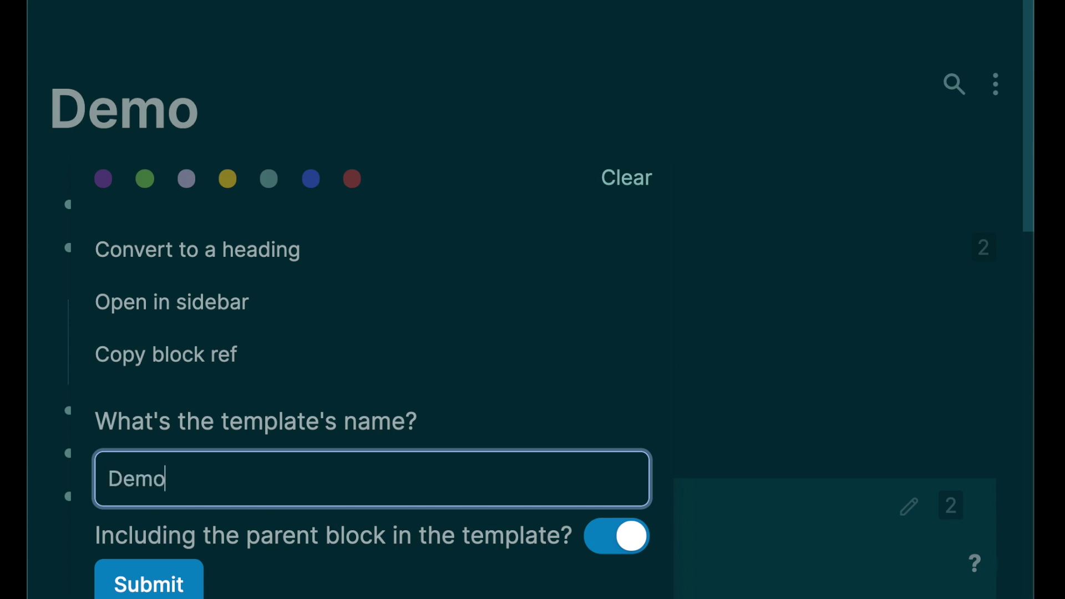
click(150, 583)
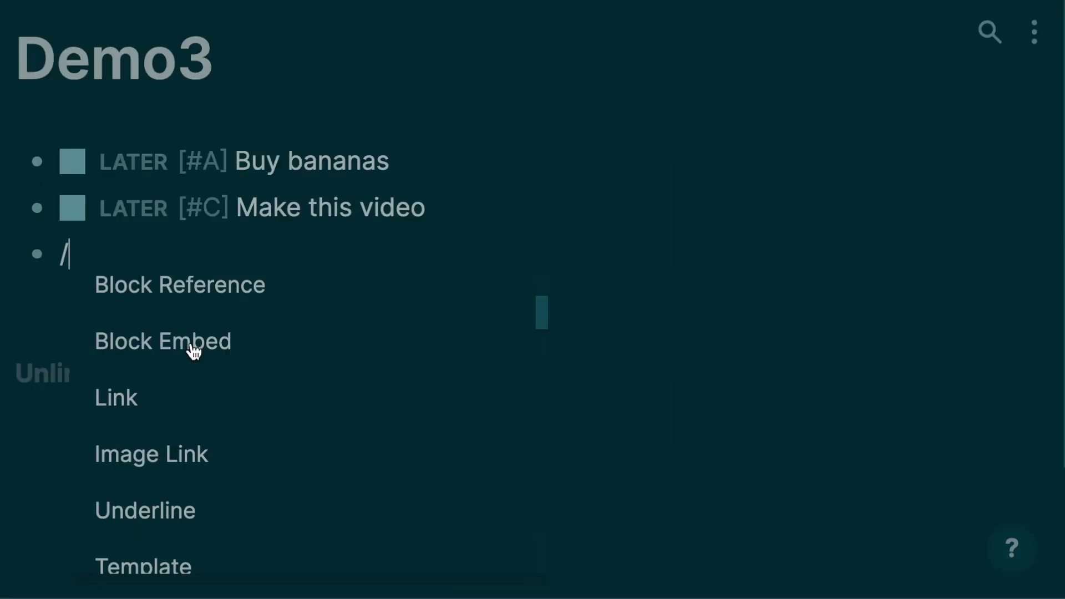
Step: Insert 'Demo template' into the Demo3 page
scroll(190, 347, down, 4)
click(176, 432)
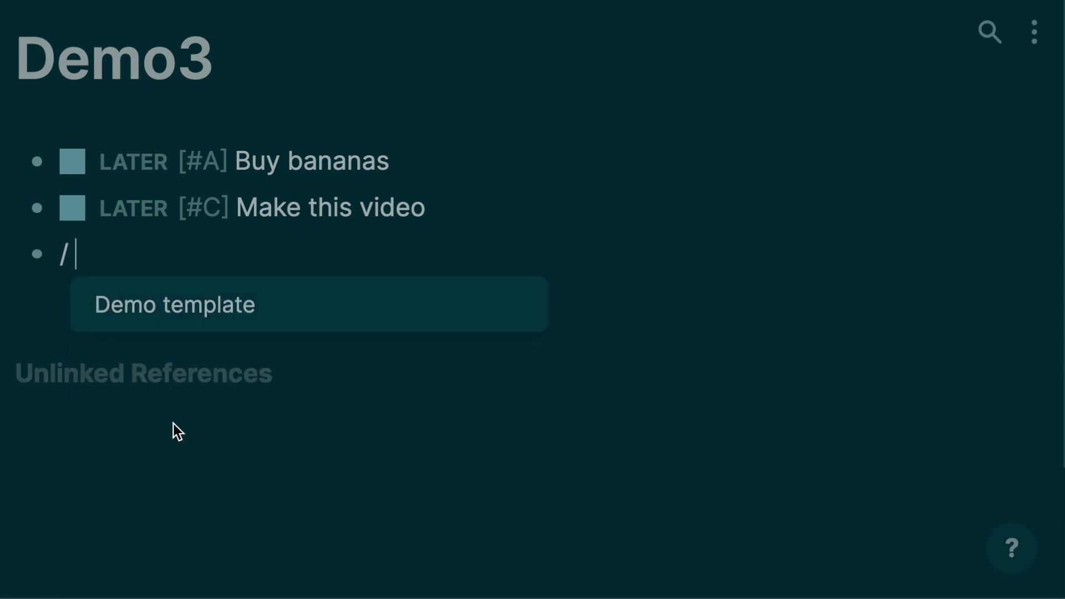
click(199, 308)
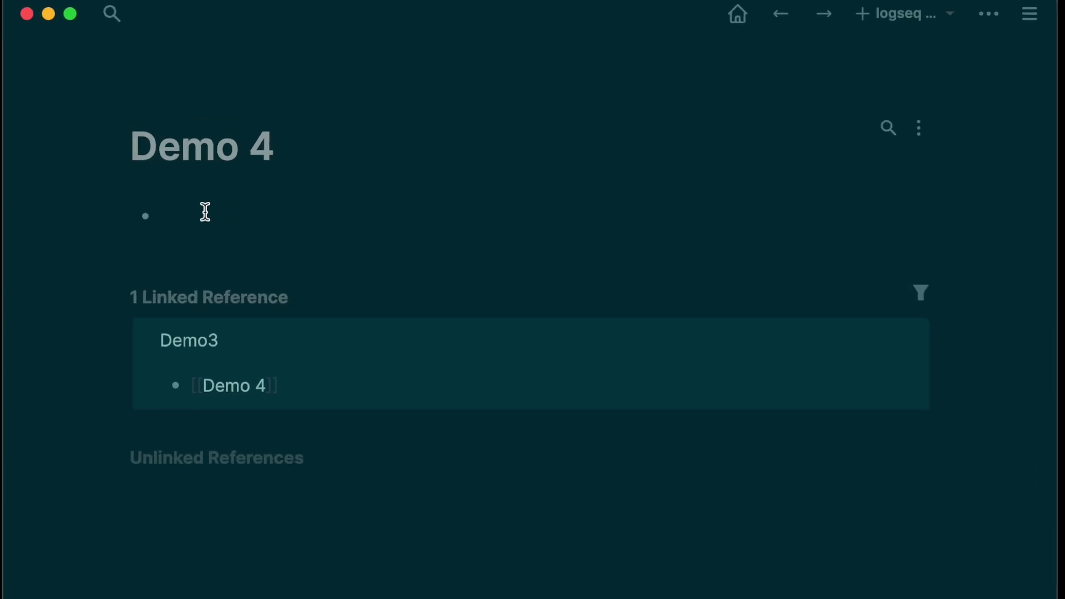
Step: Add three blocks on Demo 4: '_italic_', '*bold' and '^^highlight^^'
text(_)
text(italic_)
key(Return)
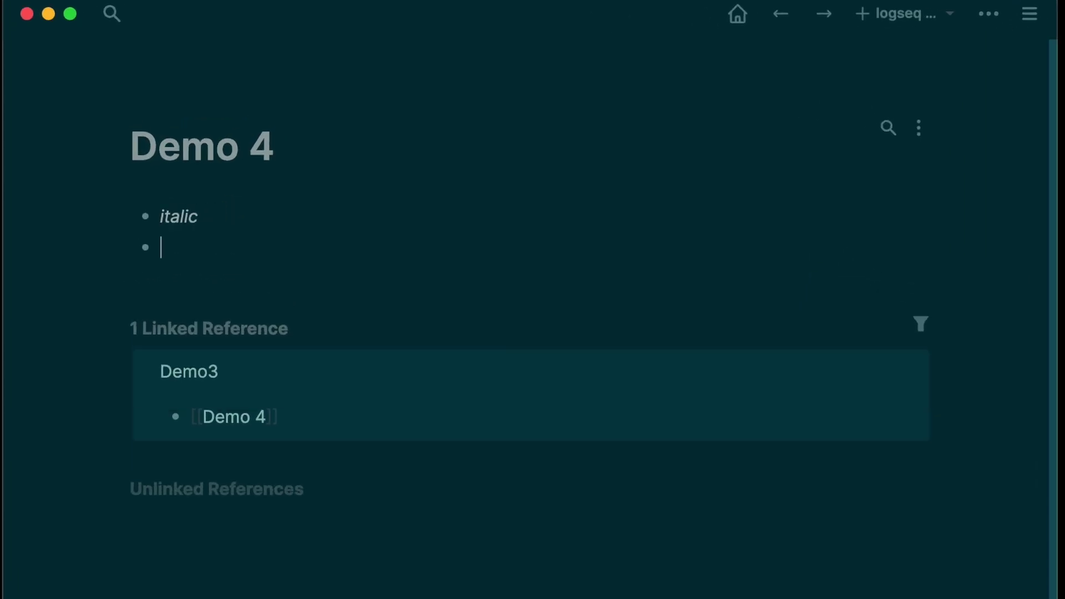
text(*bold)
key(Return)
text(^^)
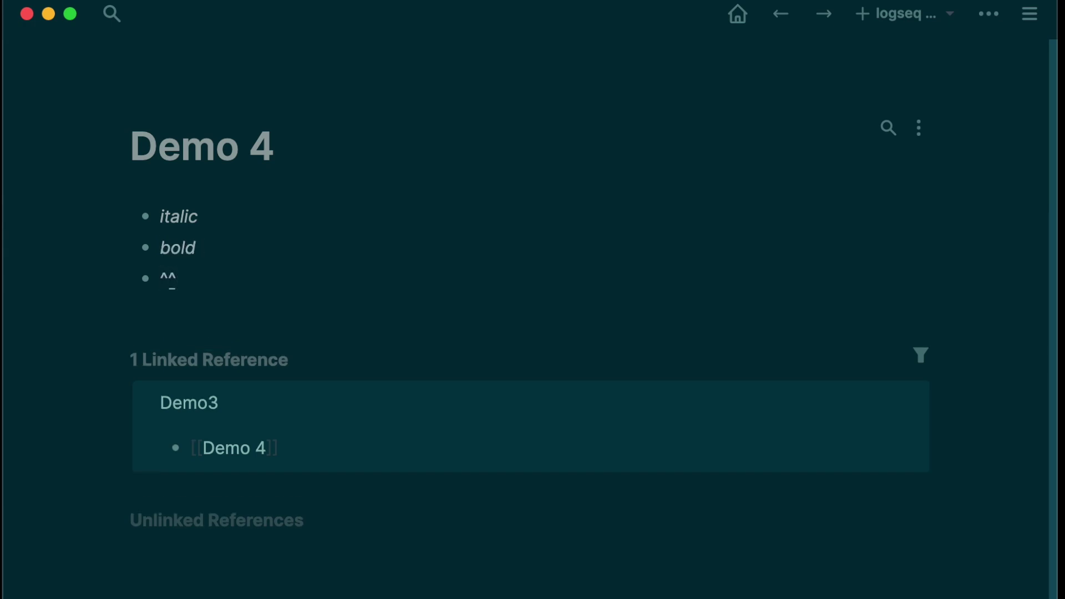
text(highlight^^)
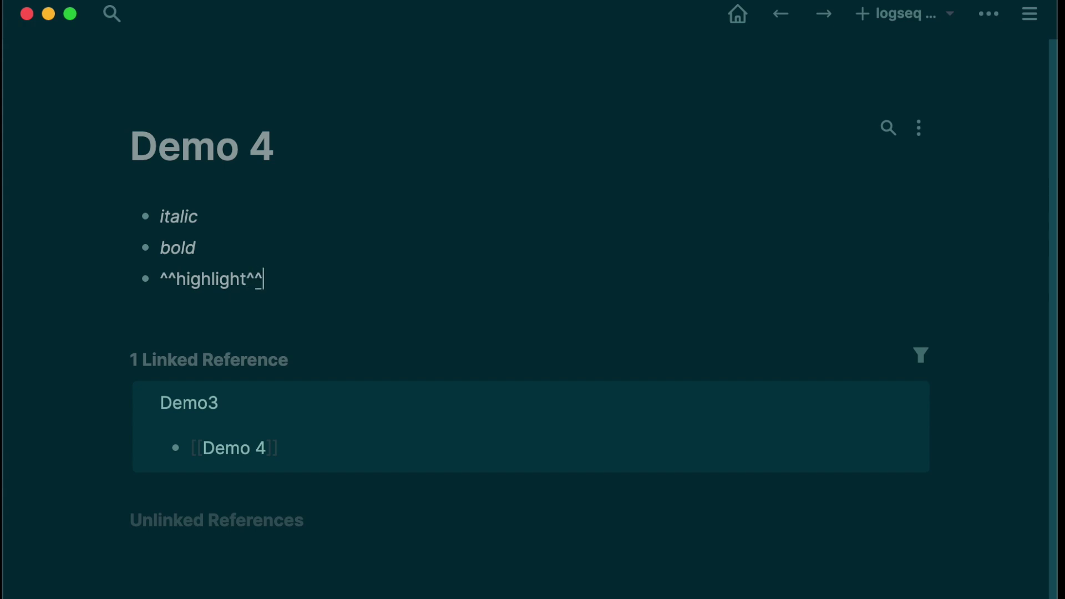
key(Return)
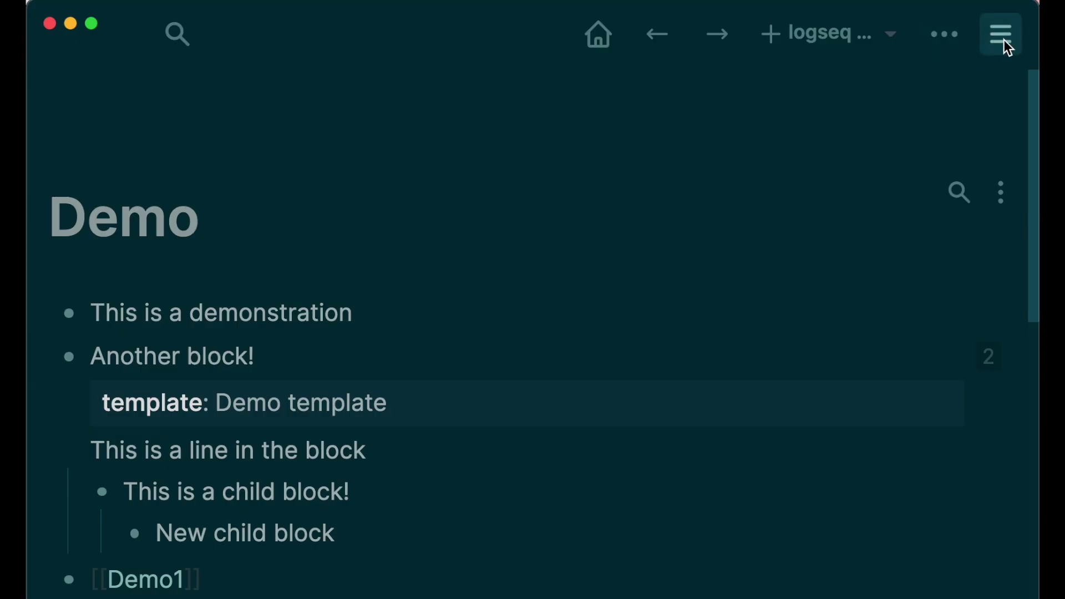
Step: Show the Demo page graph in the right sidebar and drag the Demo node upward
click(1003, 39)
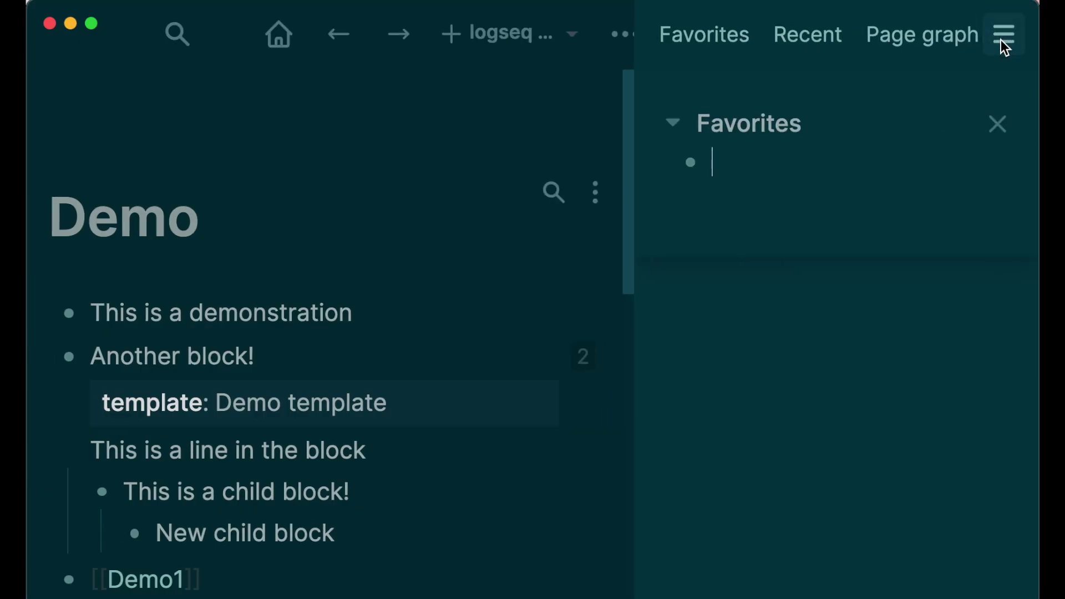
click(921, 43)
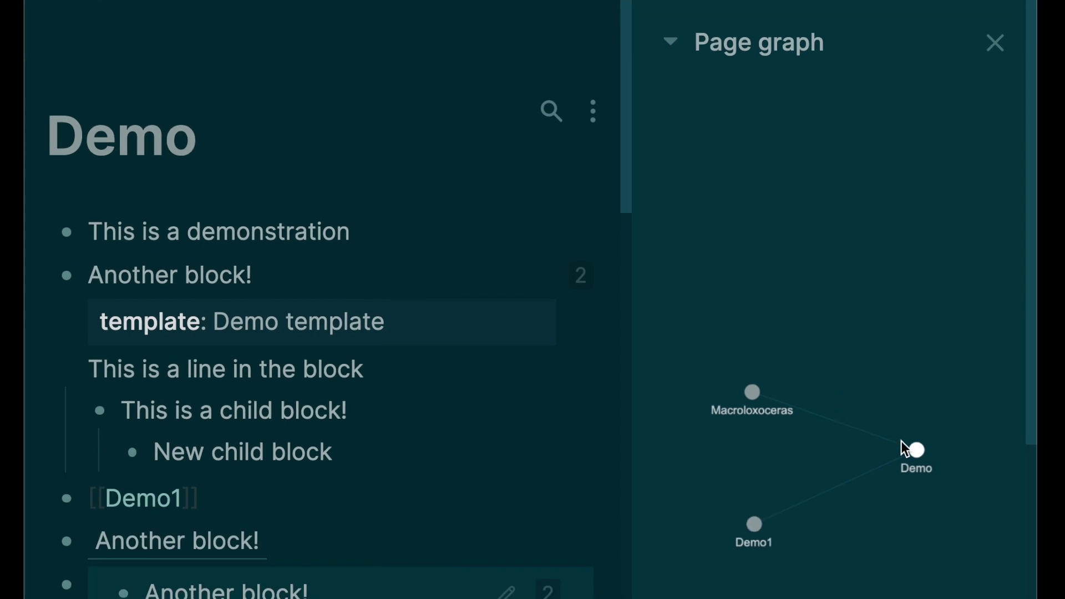
drag(918, 532, 855, 382)
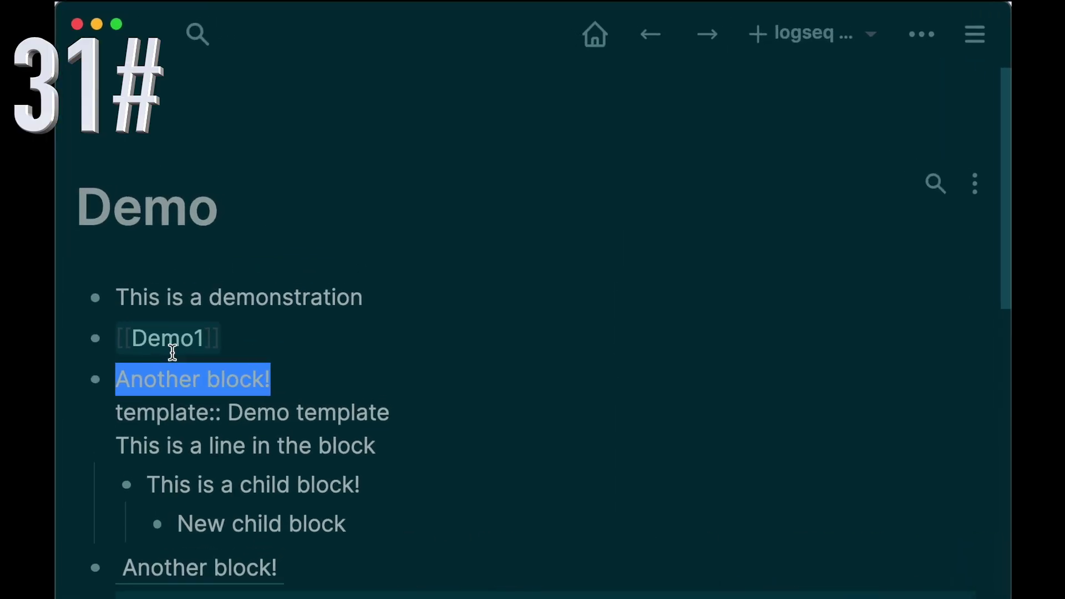
Step: Shift the 'Another block!' block up and down, ending above the Demo1 link
key(super+shift+Up)
key(super+shift+Down)
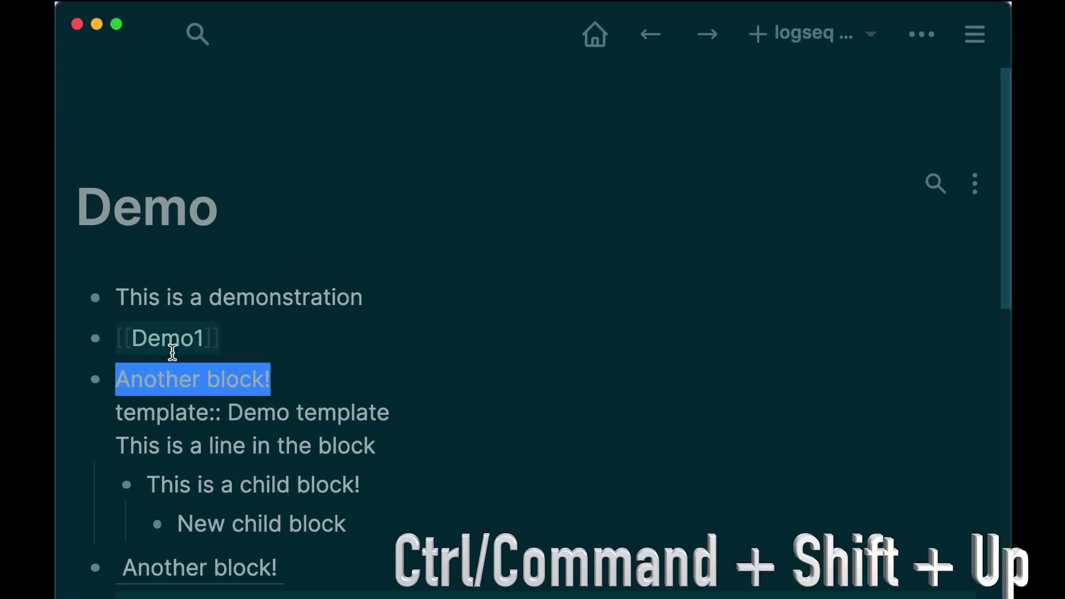
key(super+shift+Down)
key(super+shift+Up)
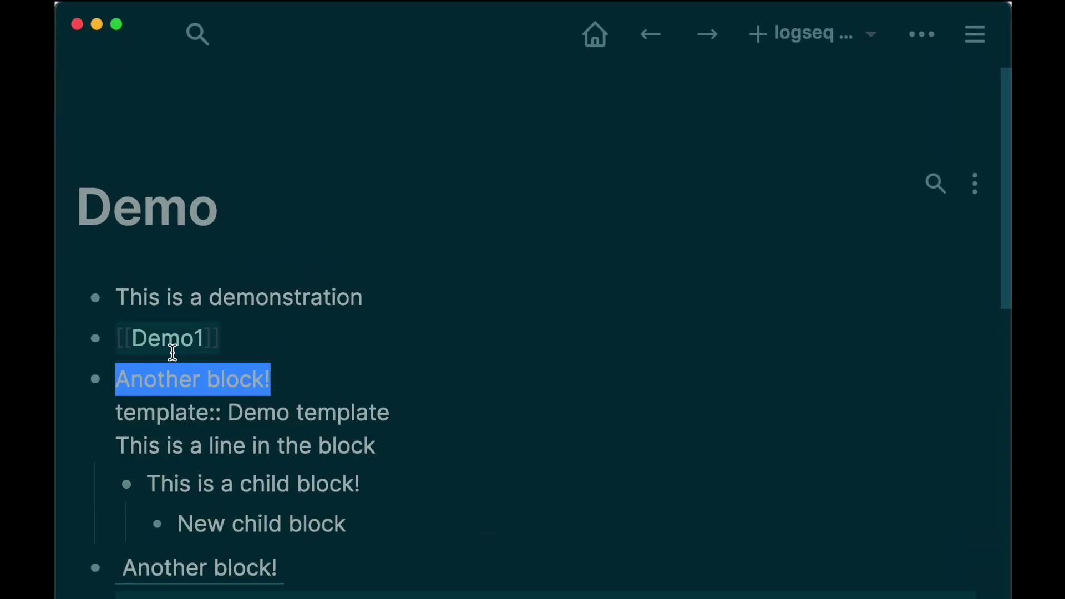
key(super+shift+Up)
key(super+shift+Down)
key(super+shift+Down)
key(super+shift+Down)
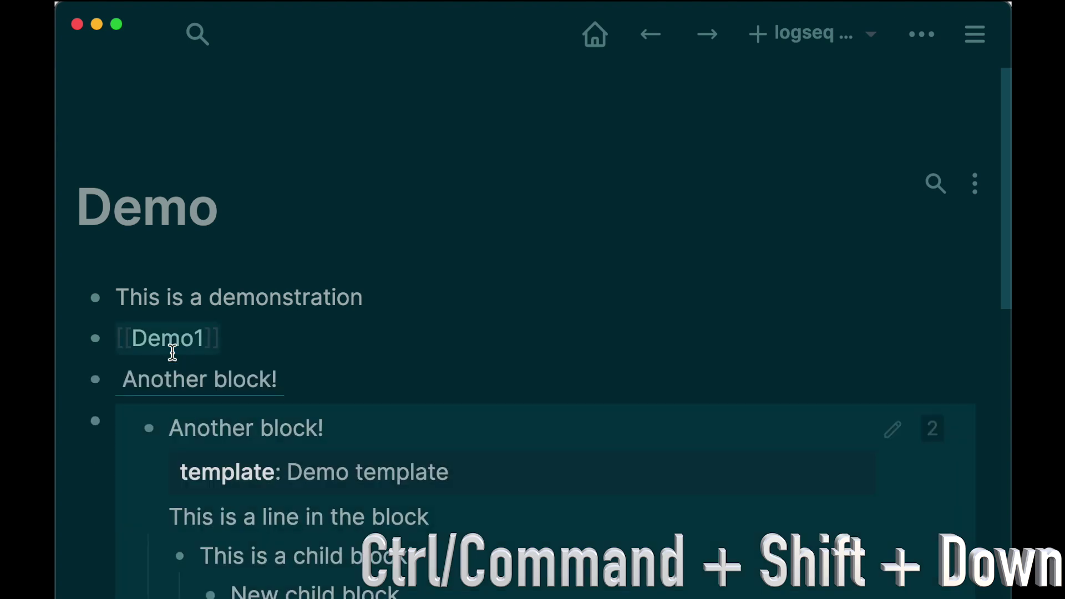
key(super+shift+Up)
key(super+shift+Up)
key(super+shift+Up)
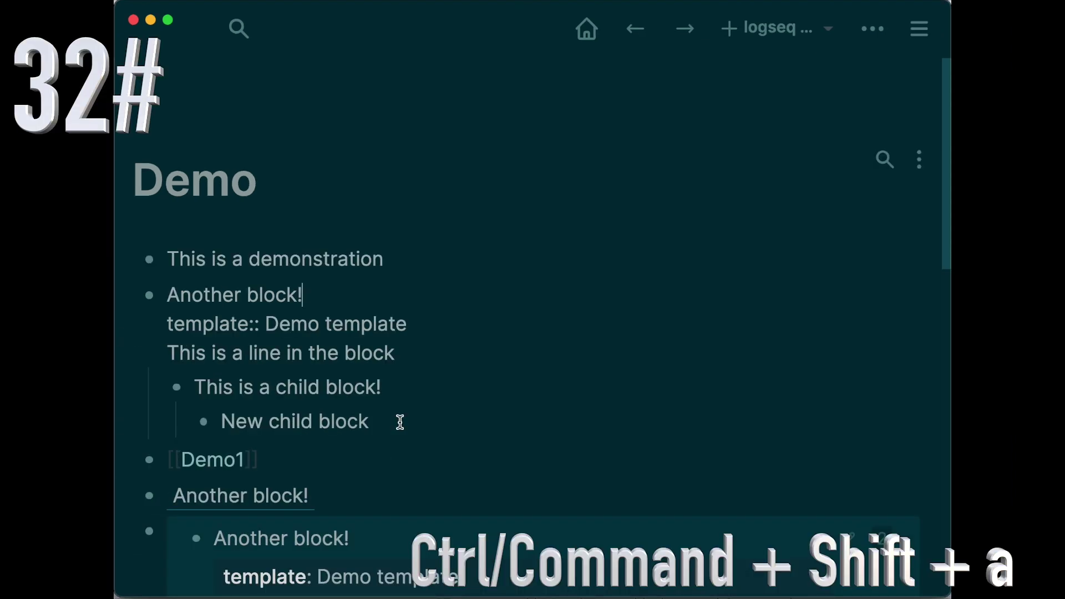
Step: Select every block on the Demo page with Ctrl/Cmd+Shift+A
key(super+shift+a)
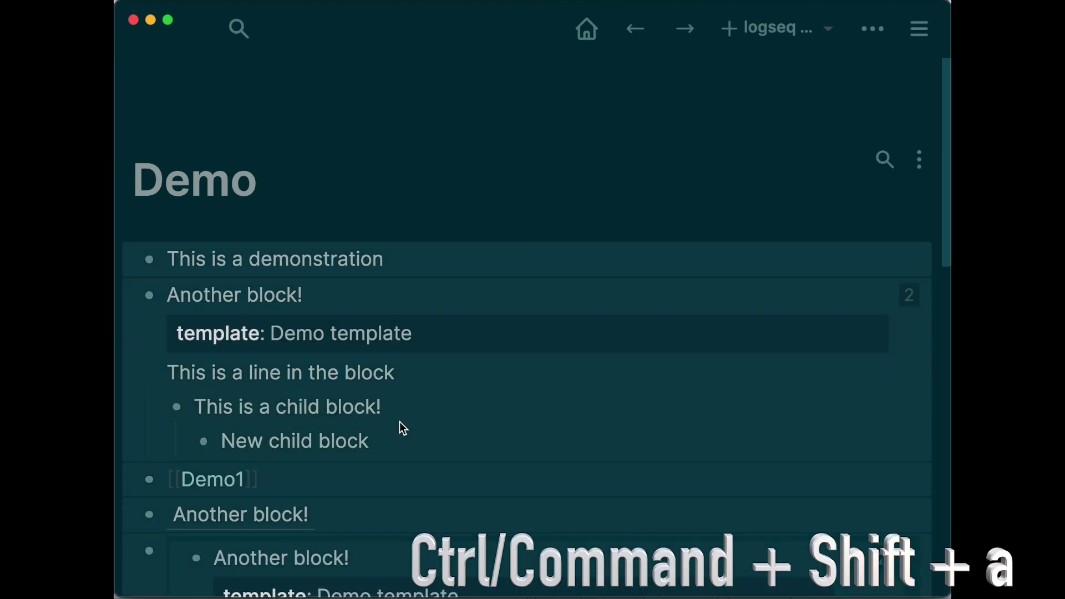
scroll(399, 421, down, 8)
scroll(400, 421, up, 8)
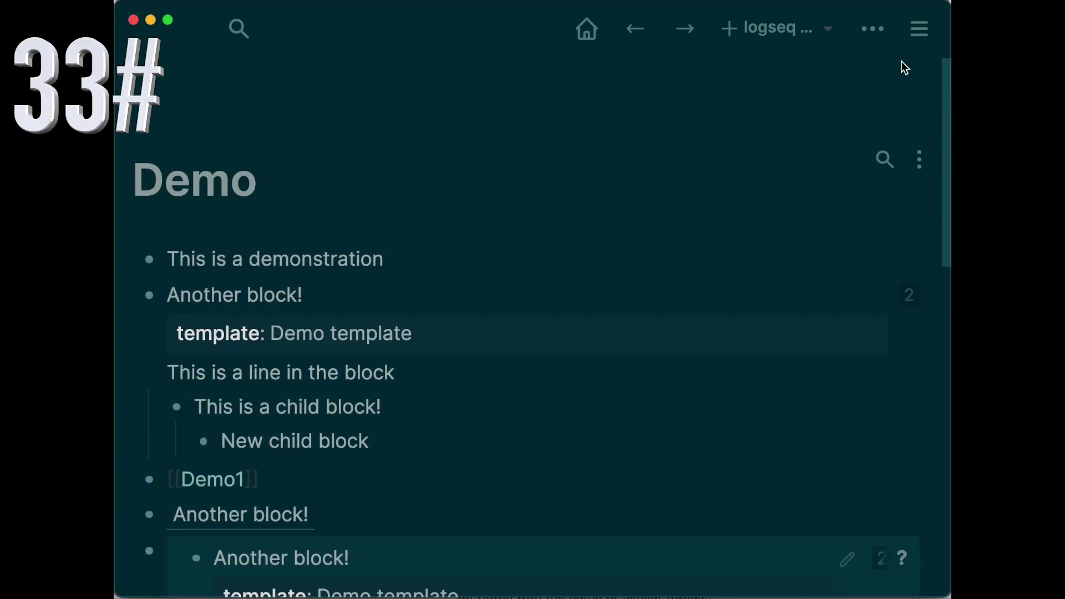
Step: Browse the full keyboard shortcut list in Settings, then switch Logseq to the light theme
click(872, 29)
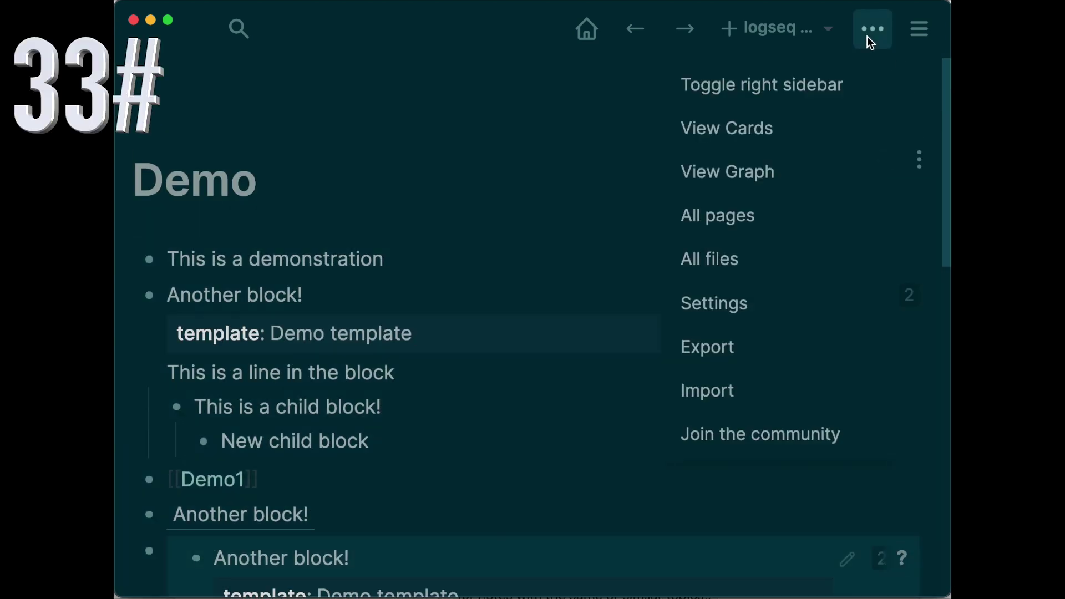
click(721, 307)
click(268, 350)
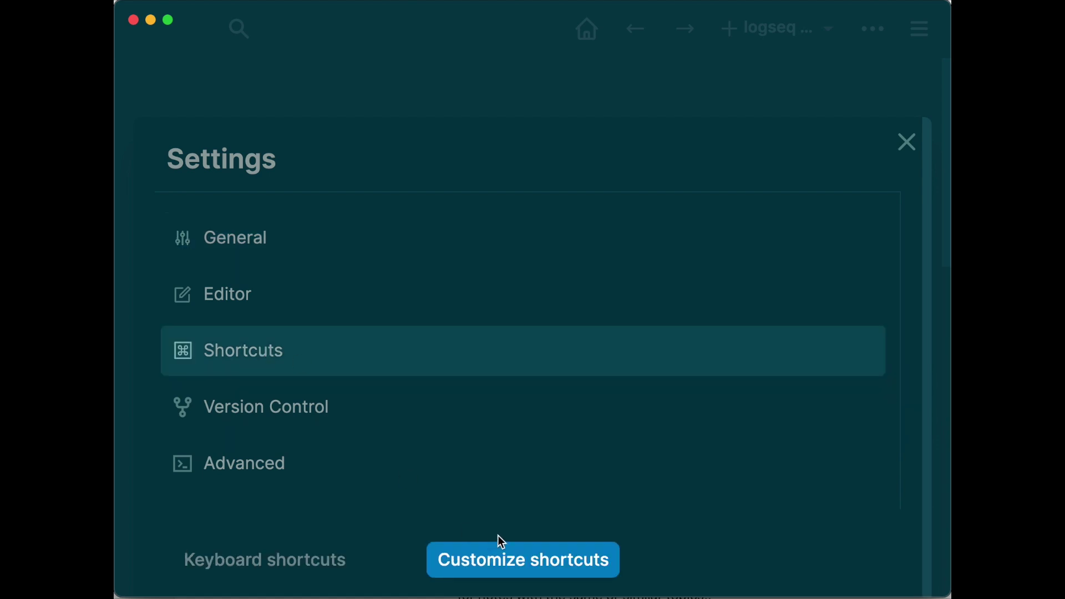
click(504, 554)
scroll(511, 562, down, 10)
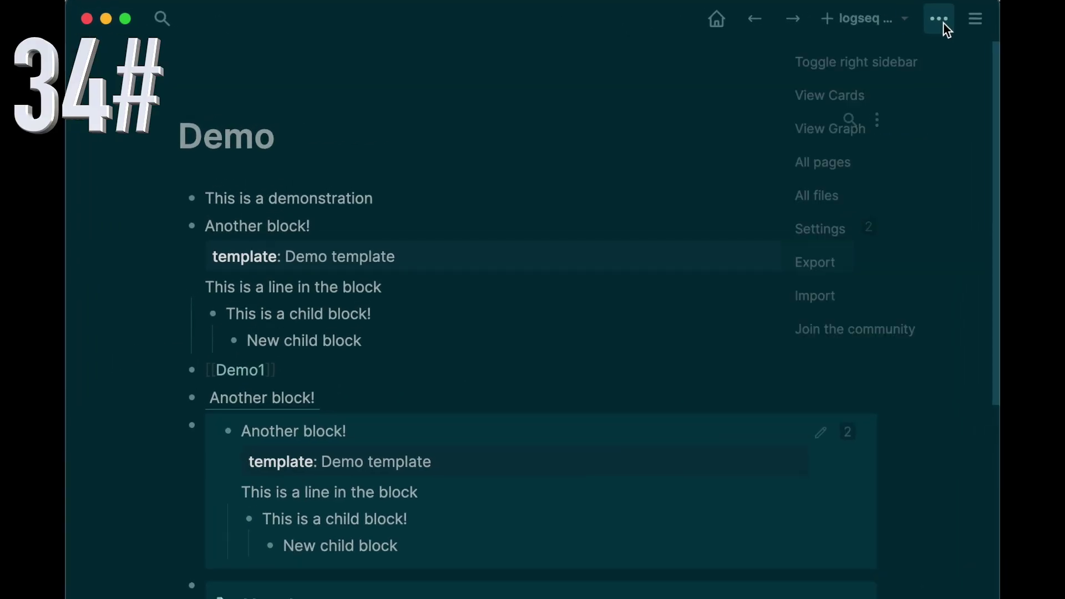
click(821, 236)
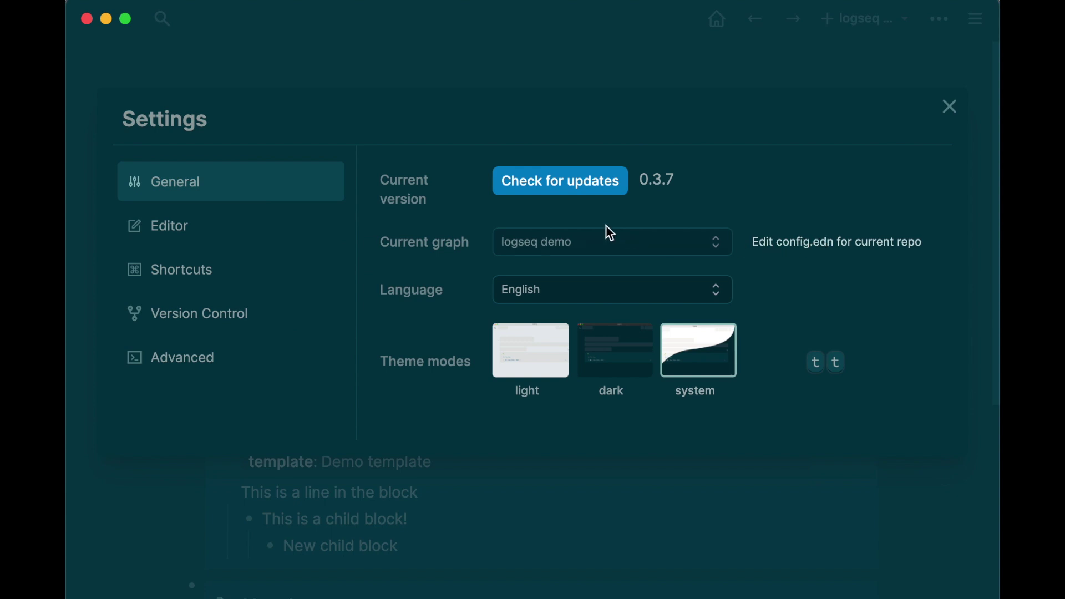
click(526, 353)
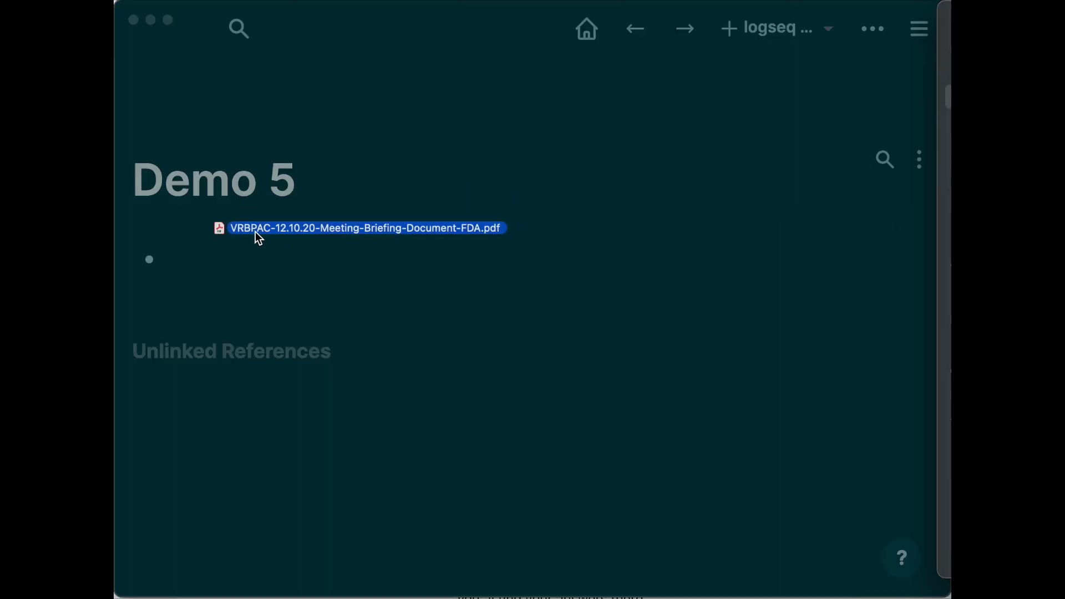
Step: Turn the Demo 5 PDF block into a PDF page link
click(211, 261)
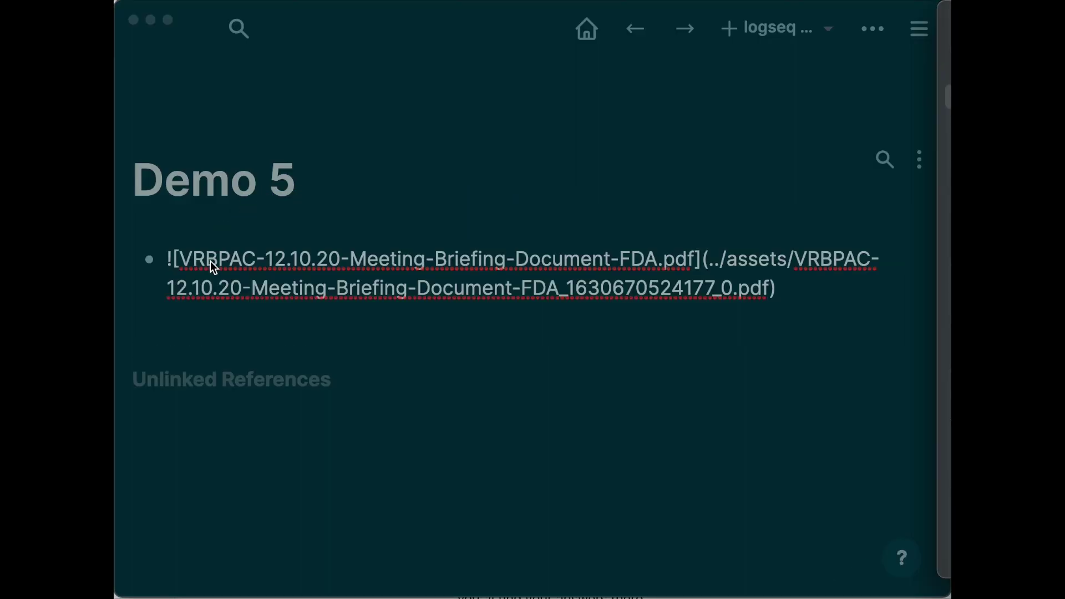
click(830, 284)
key(Return)
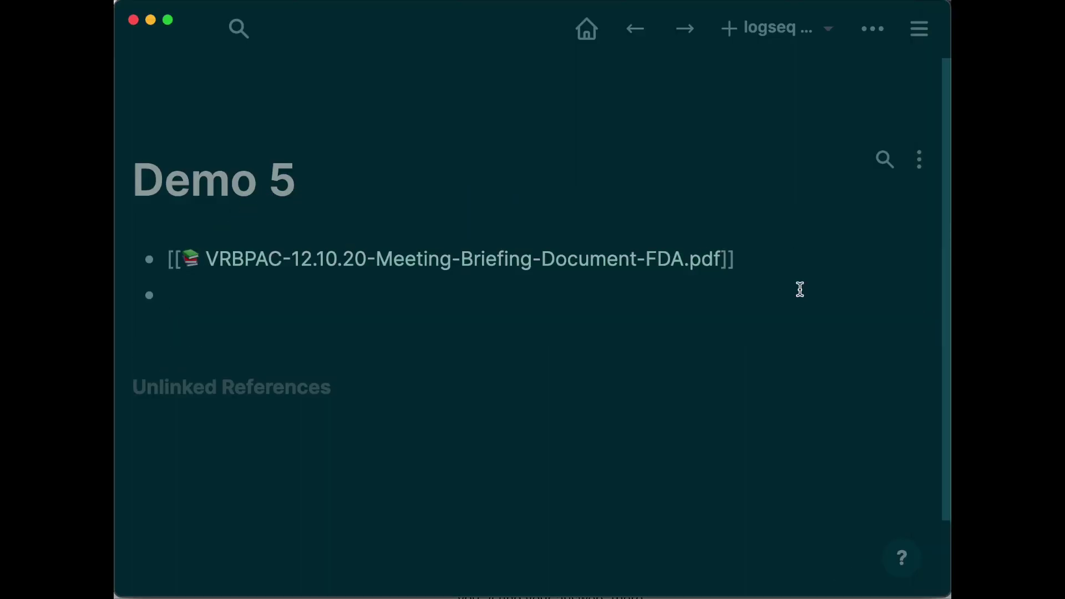
Step: Highlight the SARS-CoV-2 Pandemic sentence in yellow and copy its reference
click(457, 264)
drag(154, 327, 239, 327)
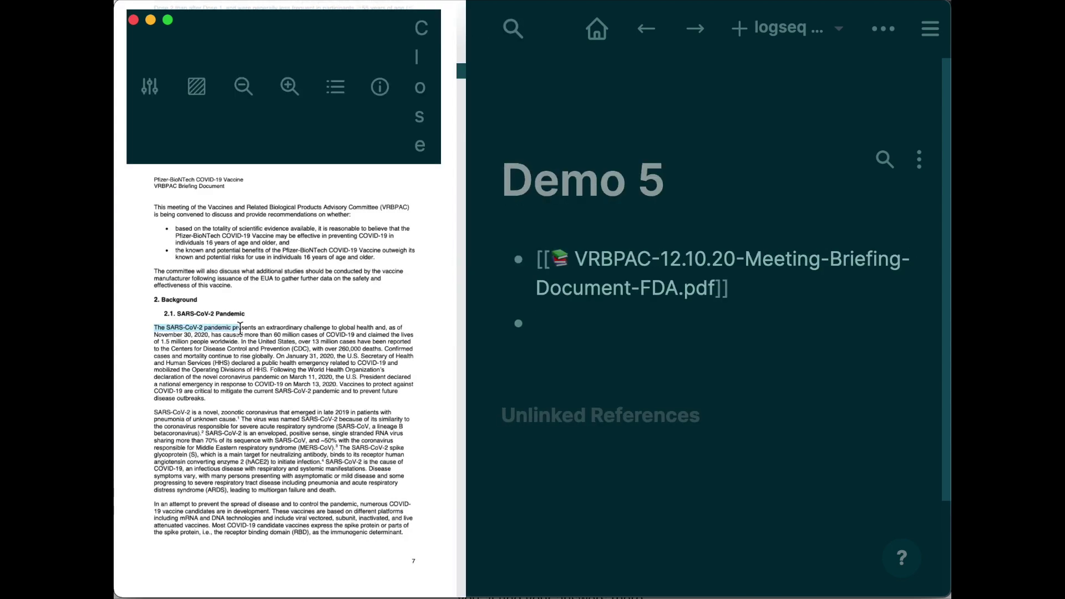
drag(155, 327, 374, 327)
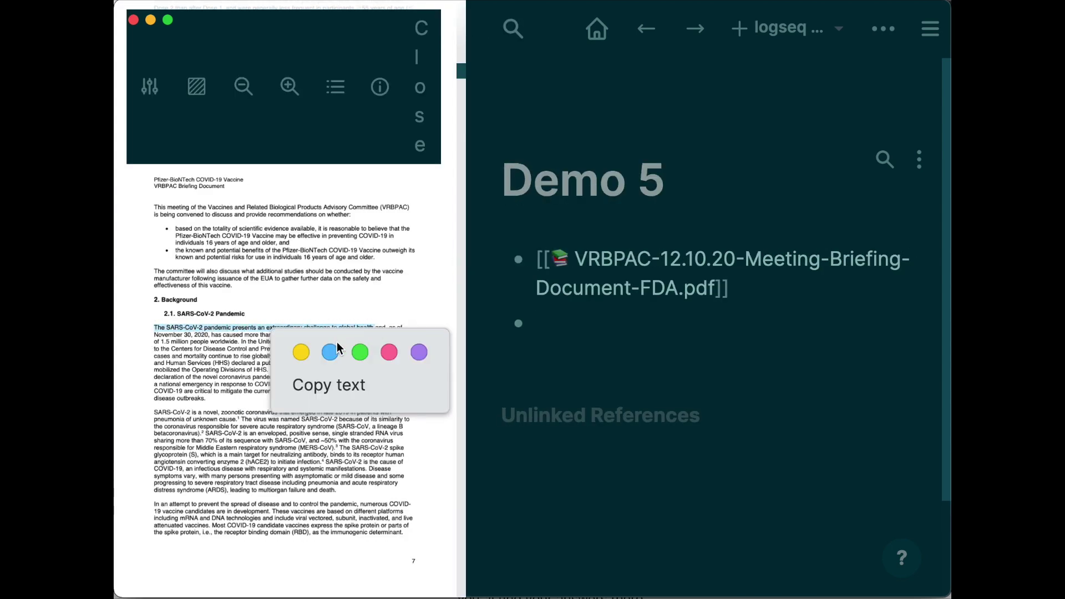
click(301, 353)
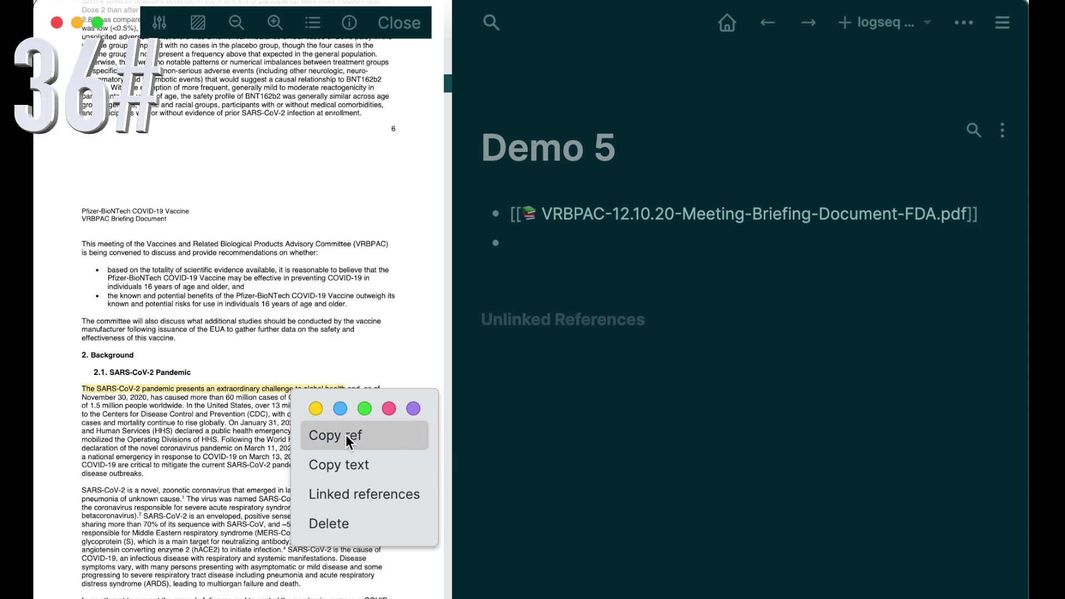
click(347, 436)
Step: Paste the highlight reference as a new block under the PDF link
click(555, 246)
key(super+v)
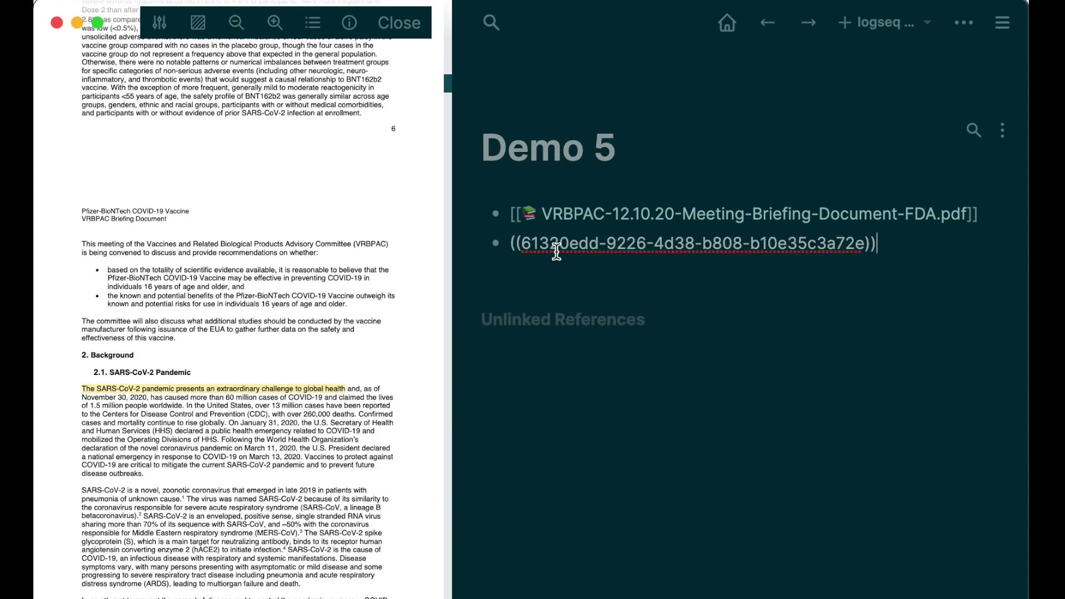
key(Return)
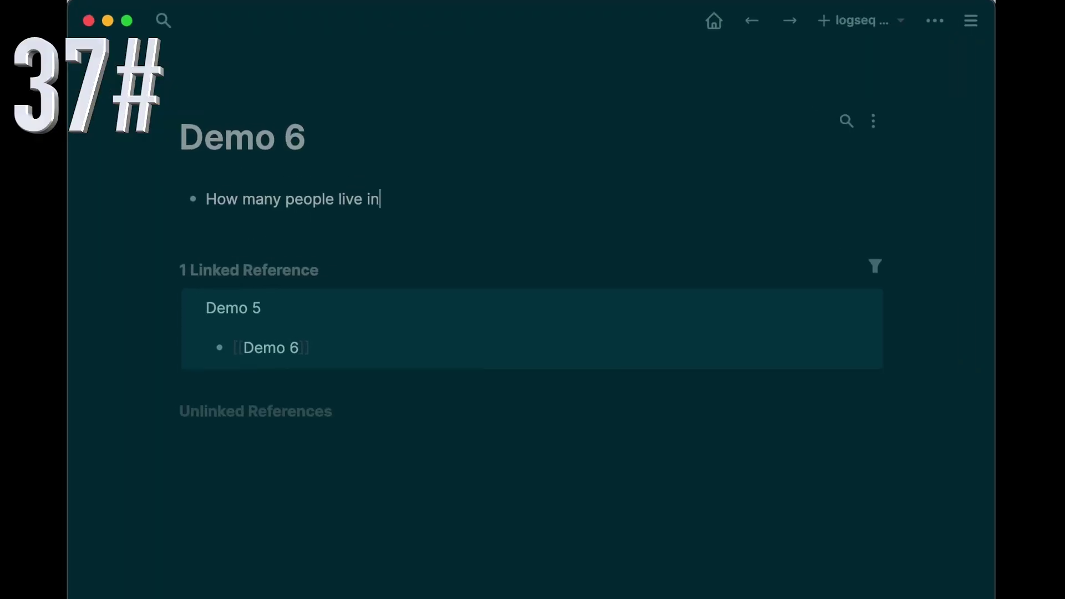
Step: Add a #card question about how many people live in CH, with nested answer 8500000
text(CH? #card)
key(Return)
key(Return)
key(Tab)
text(8500000)
key(Return)
key(shift+Tab)
Step: Insert a cloze block reading '8500000 people live in CH. #card'
text(/cloze)
click(261, 333)
text(8500000)
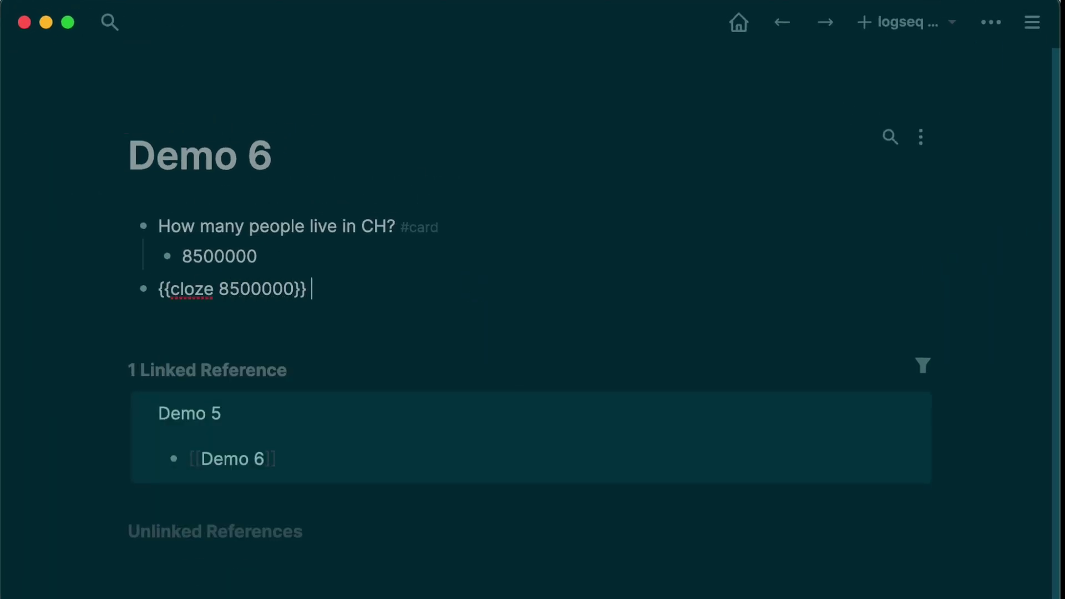
text( people live in CH.)
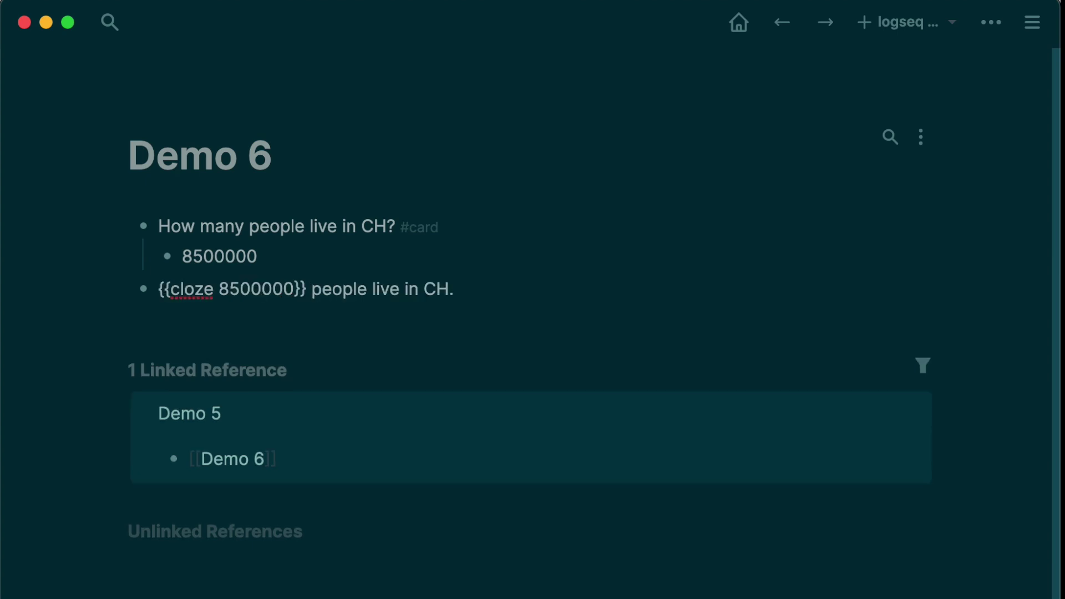
text( #card)
Step: Review the flashcards via View Cards, revealing each answer and marking both remembered
click(991, 22)
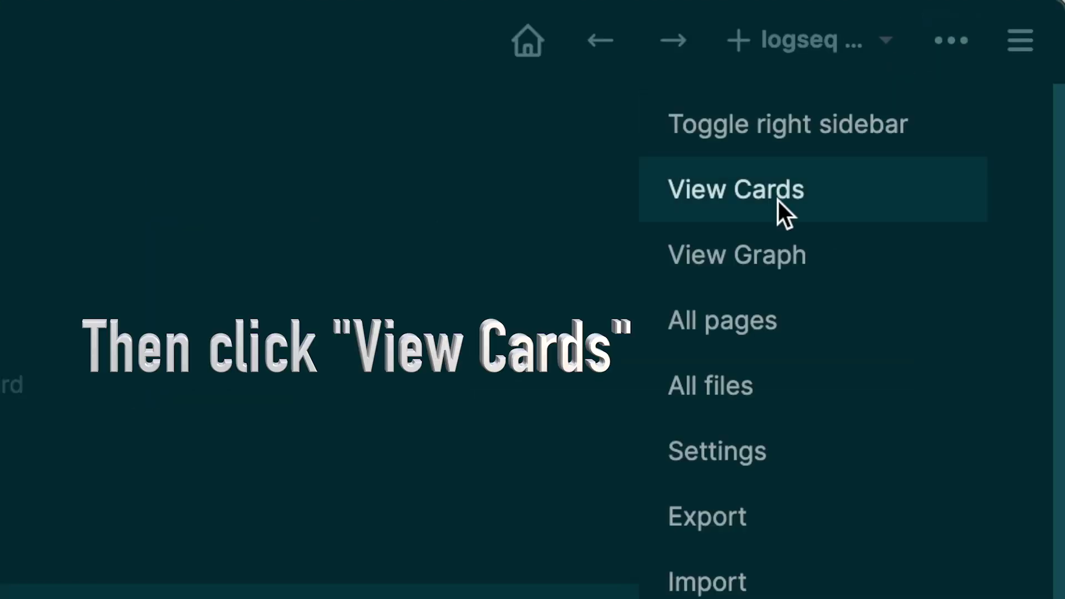
click(777, 200)
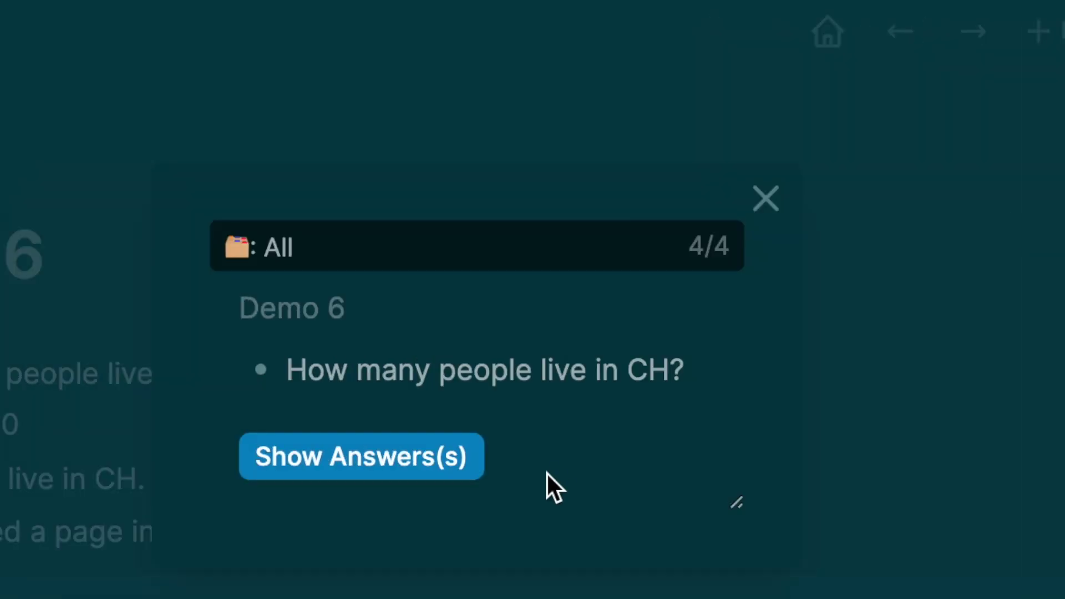
click(437, 472)
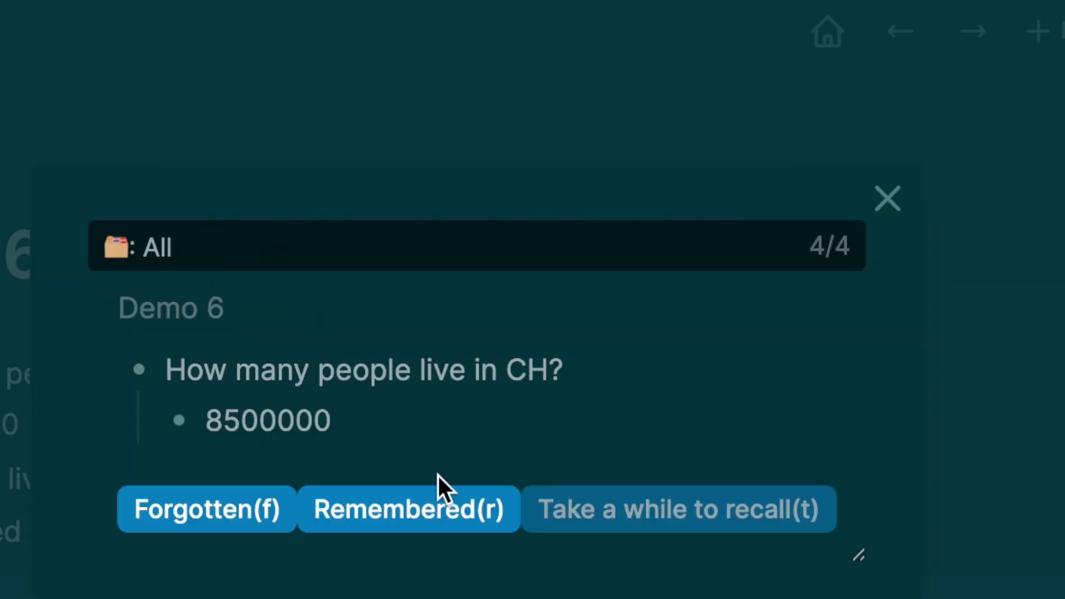
click(439, 506)
click(433, 472)
click(430, 472)
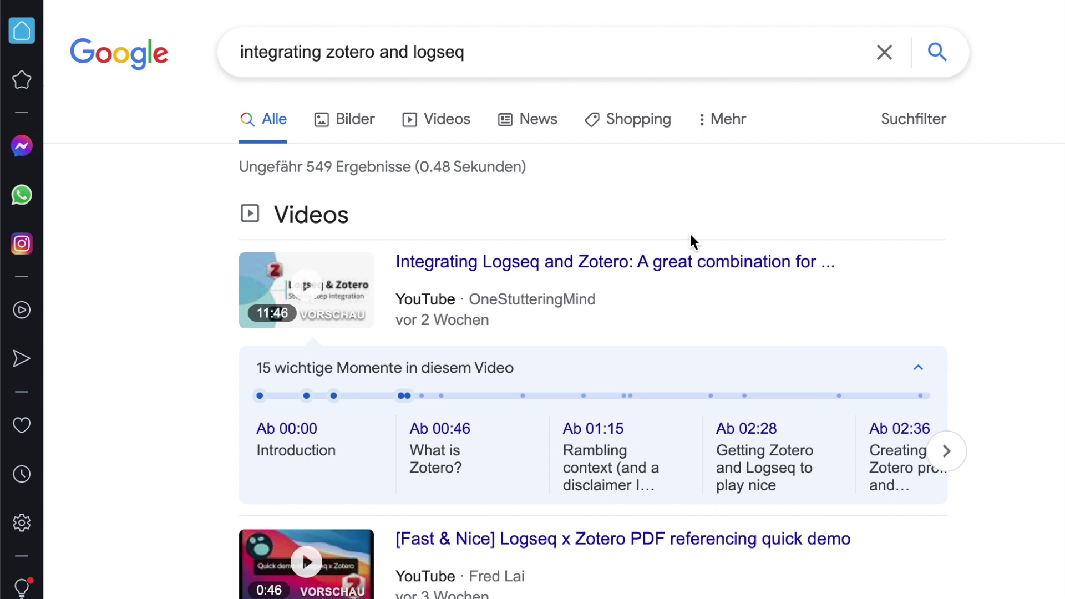
mouse_move(648, 265)
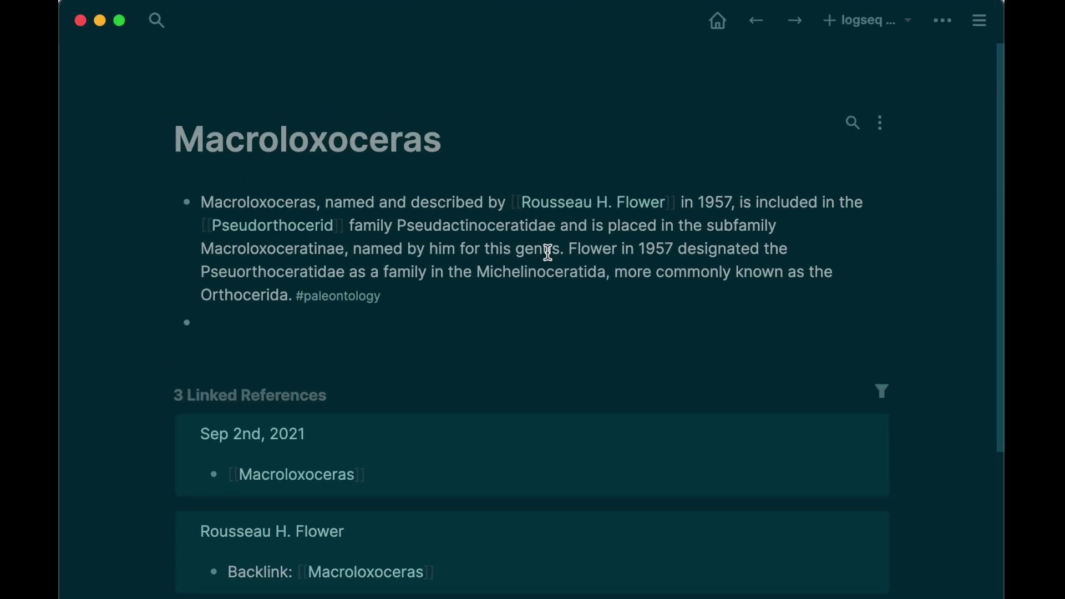
Step: Follow the Rousseau H. Flower, Macroloxoceras and #paleontology links
click(571, 208)
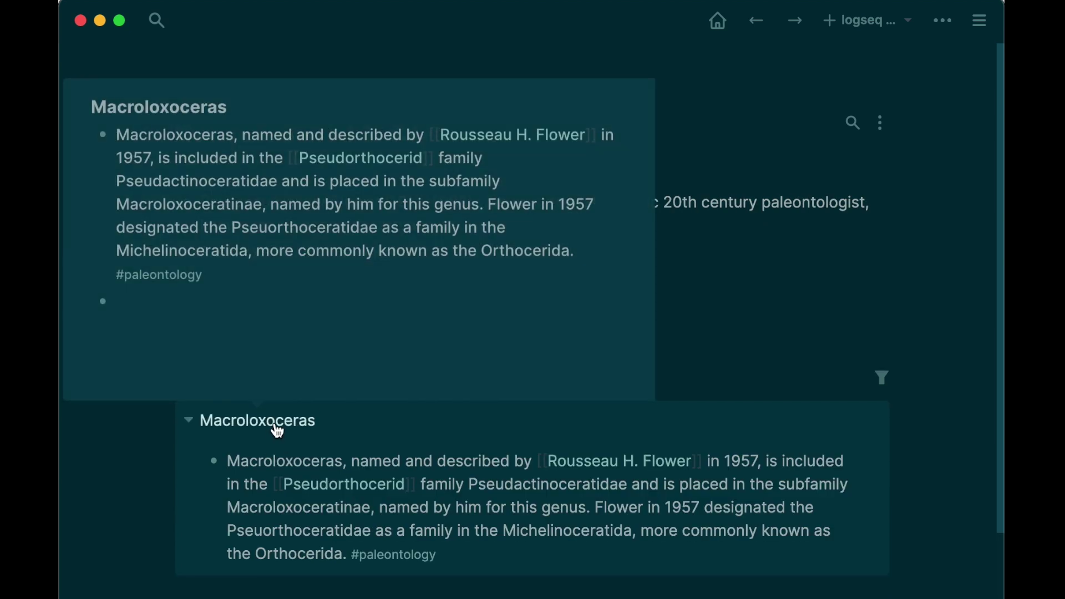
click(276, 426)
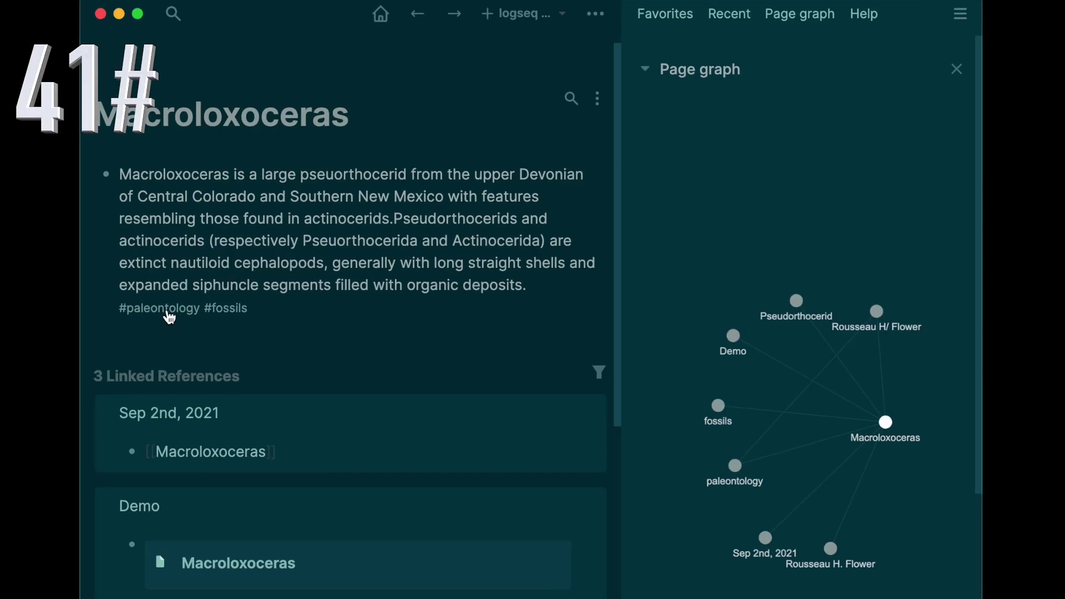
click(166, 310)
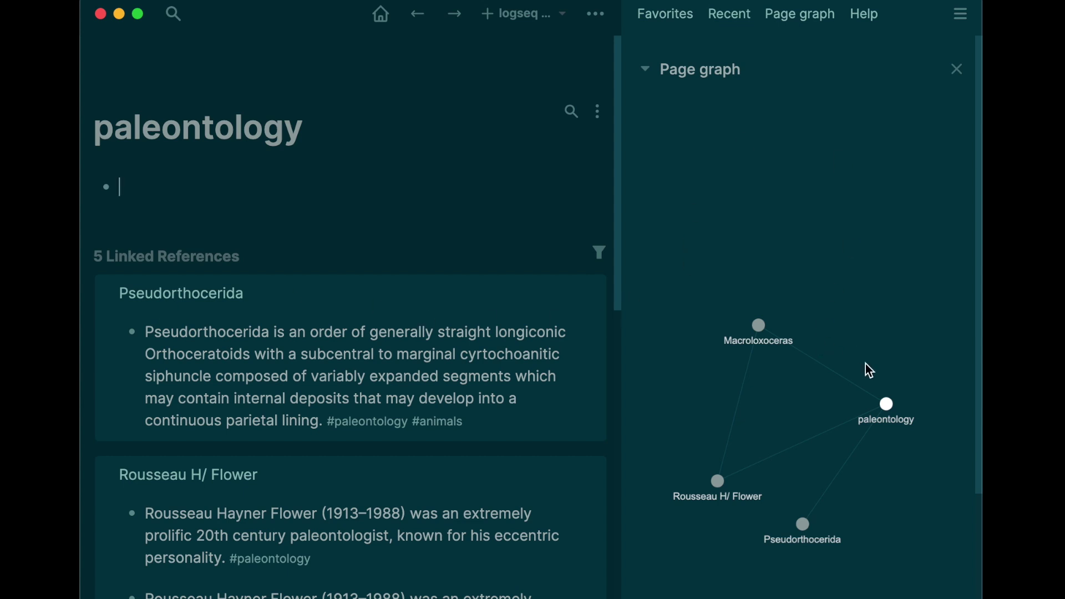
Step: Rearrange the paleontology and Macroloxoceras graph nodes, then show the All pages table
drag(885, 405, 891, 211)
drag(758, 326, 721, 323)
drag(892, 210, 902, 244)
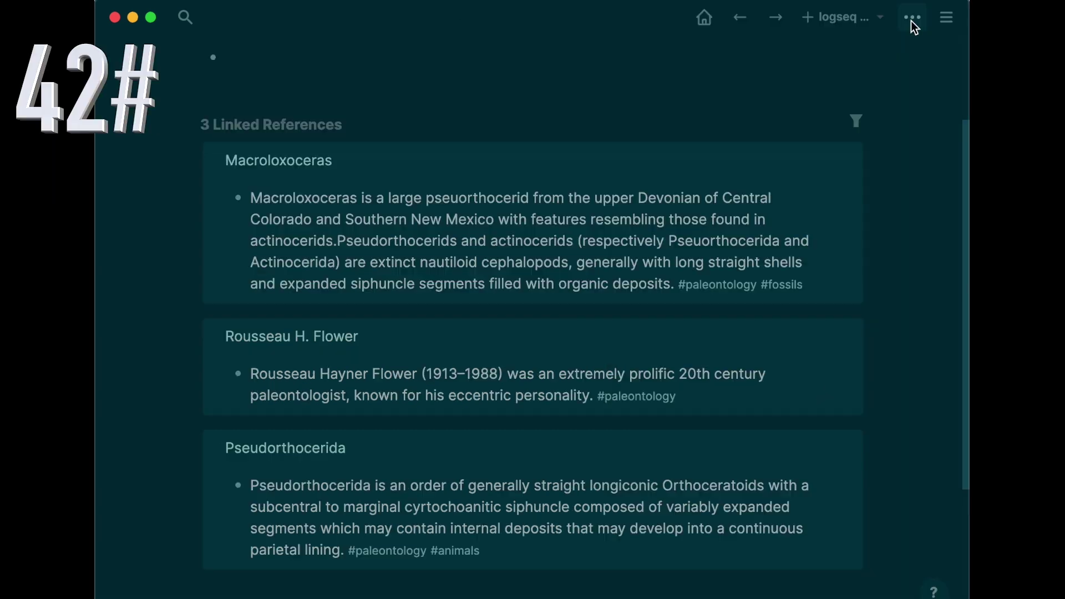
click(910, 20)
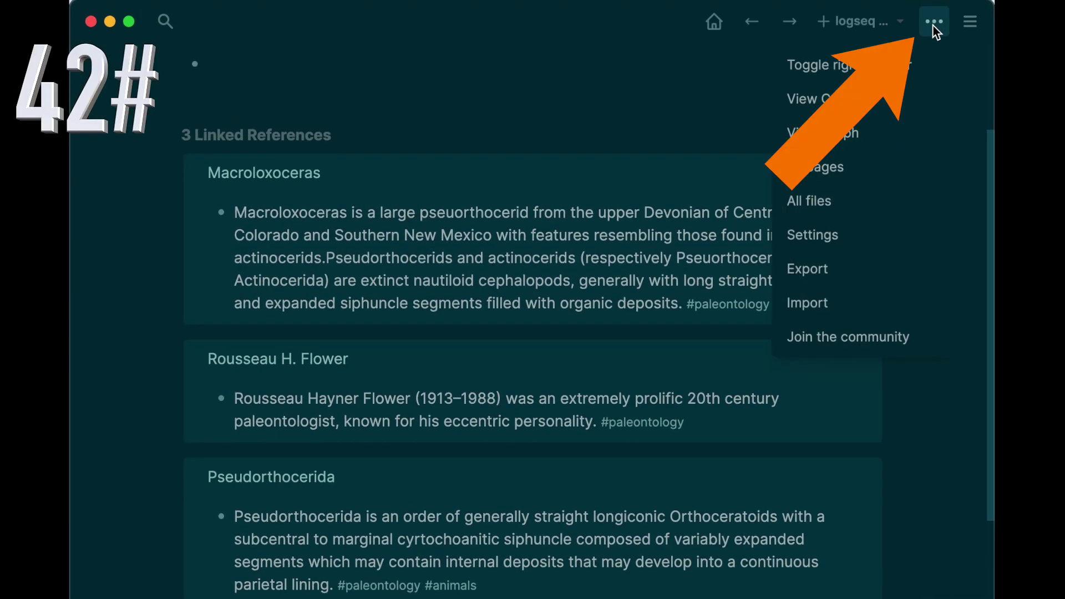
click(834, 173)
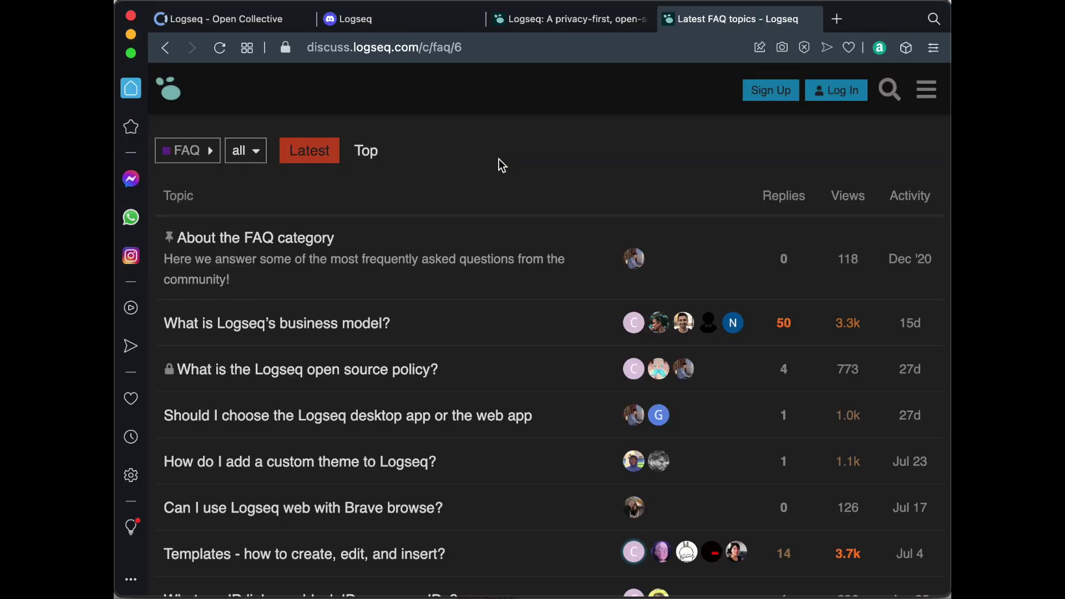
Step: Browse the discuss.logseq.com FAQ topics, then check Logseq Settings > General for app updates
scroll(502, 164, down, 5)
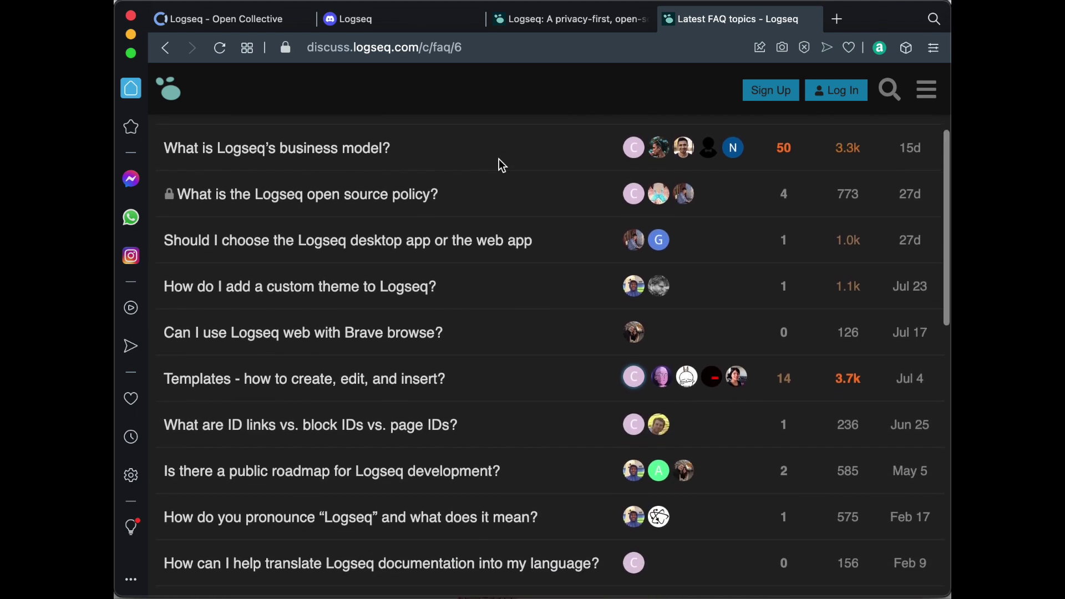
scroll(502, 165, down, 3)
scroll(499, 164, up, 8)
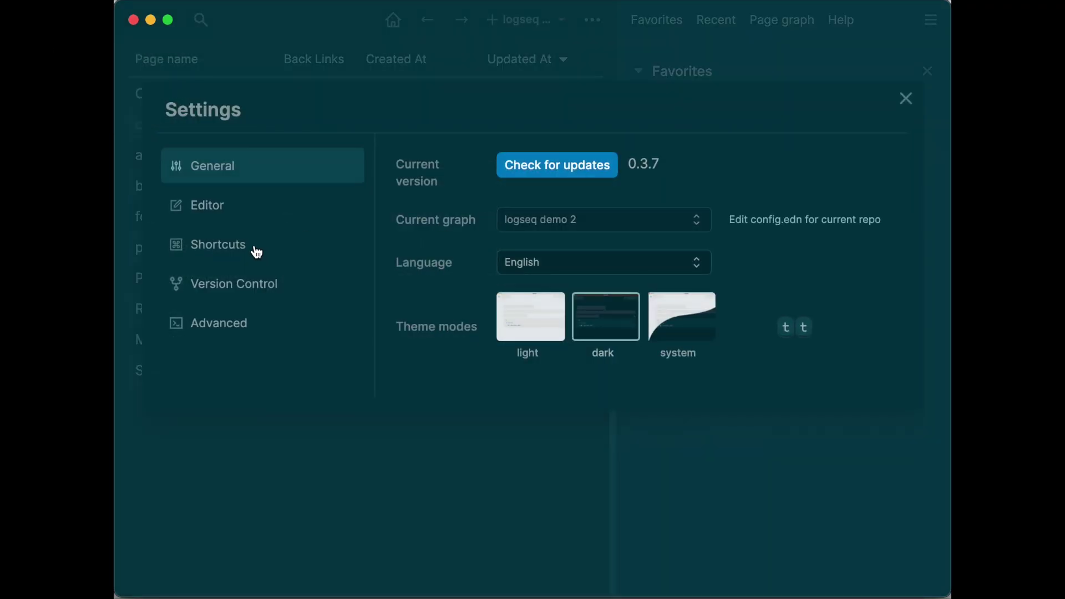
click(548, 171)
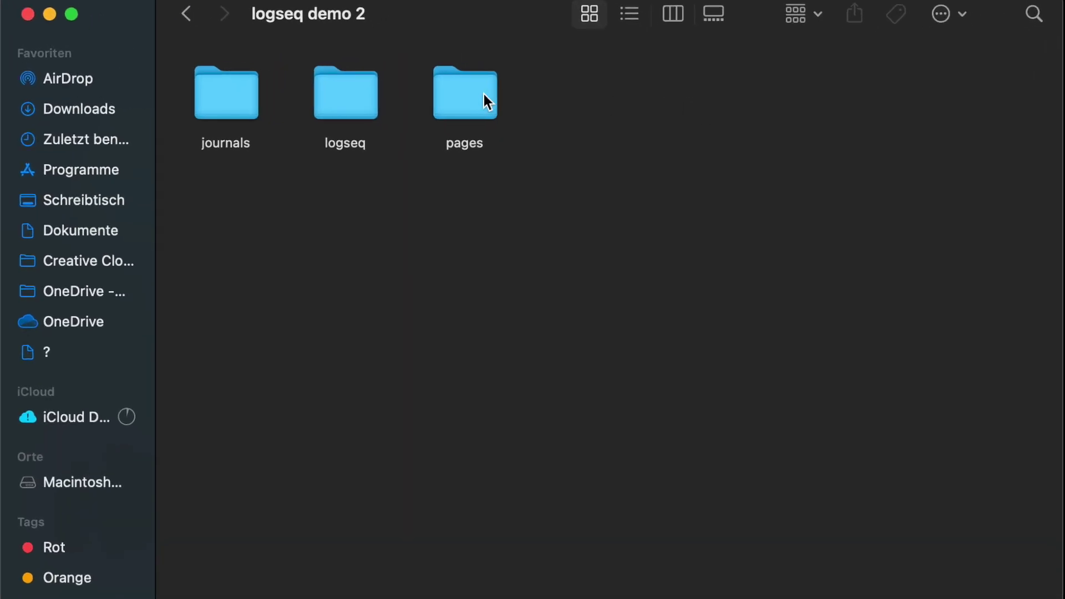
Step: Open logseq demo 2's pages folder and select contents.md, Macroloxoceras.md, Pseudorthocerida.md and Rousseau H. Flower.md
double_click(475, 93)
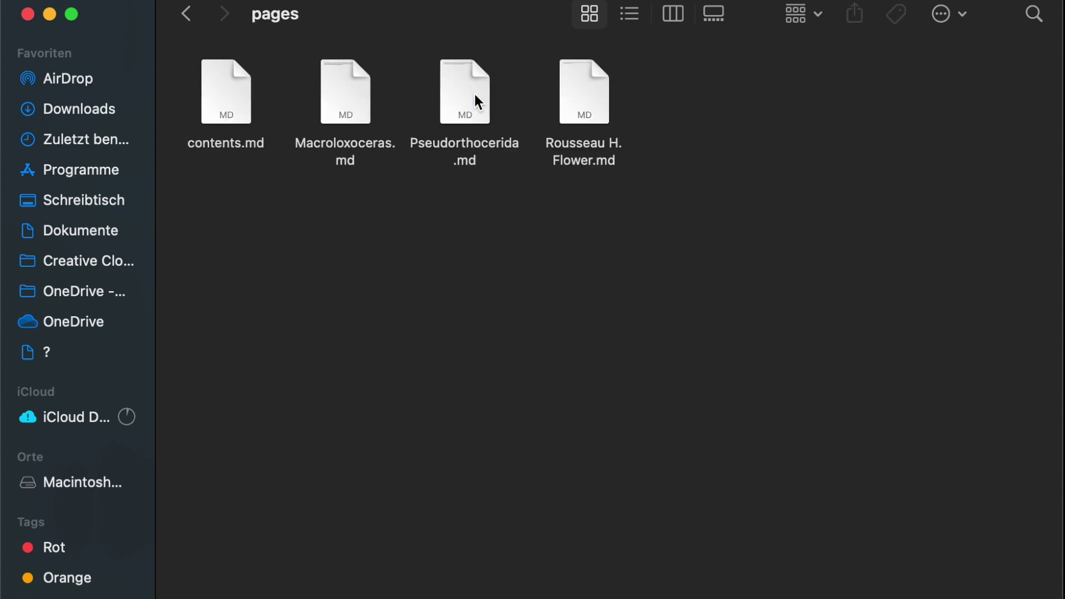
drag(746, 125, 198, 105)
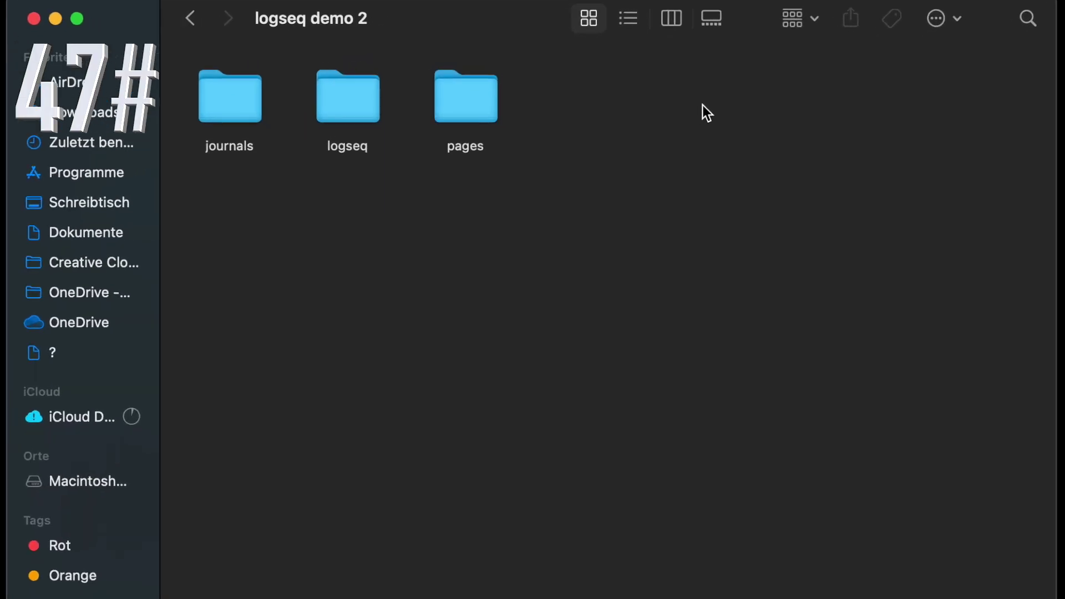
double_click(474, 92)
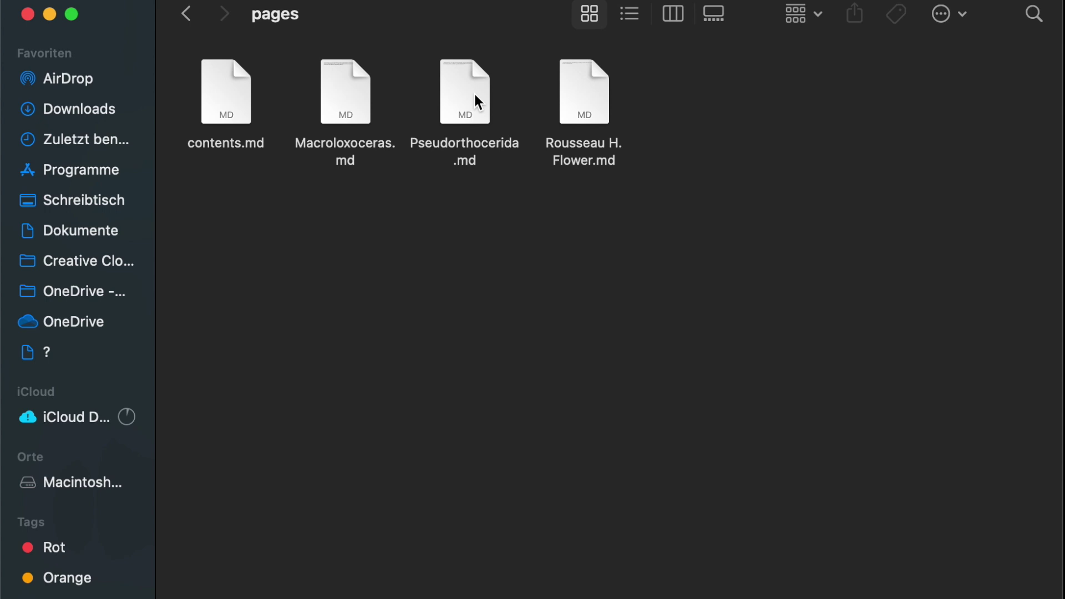
drag(747, 124, 198, 106)
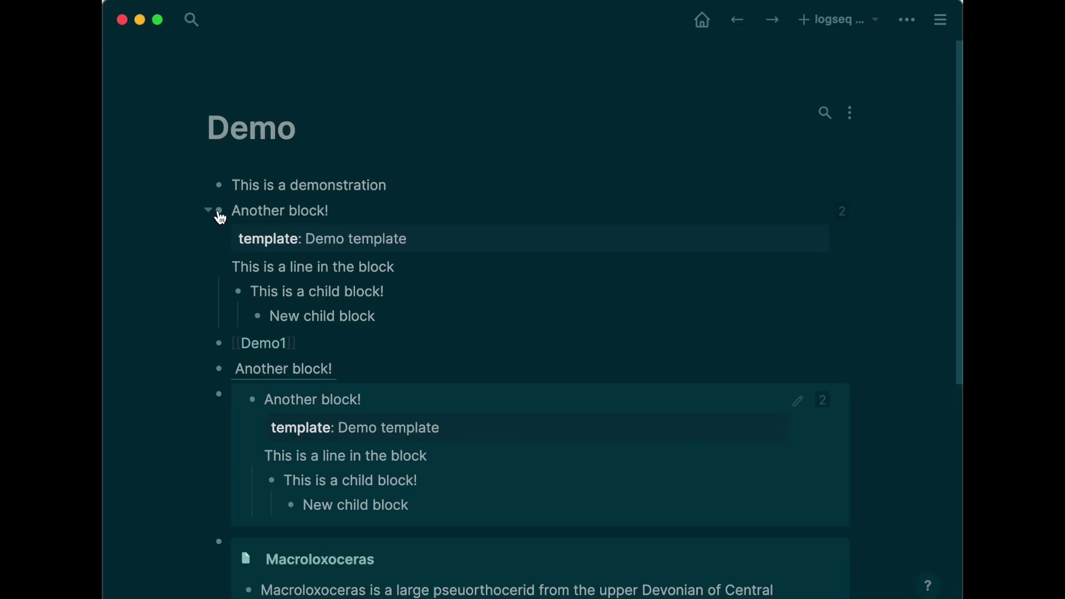
Step: Make Another block! purple, embed [[Demo]] in Demo 6's card, then type '\_not italic'
right_click(217, 211)
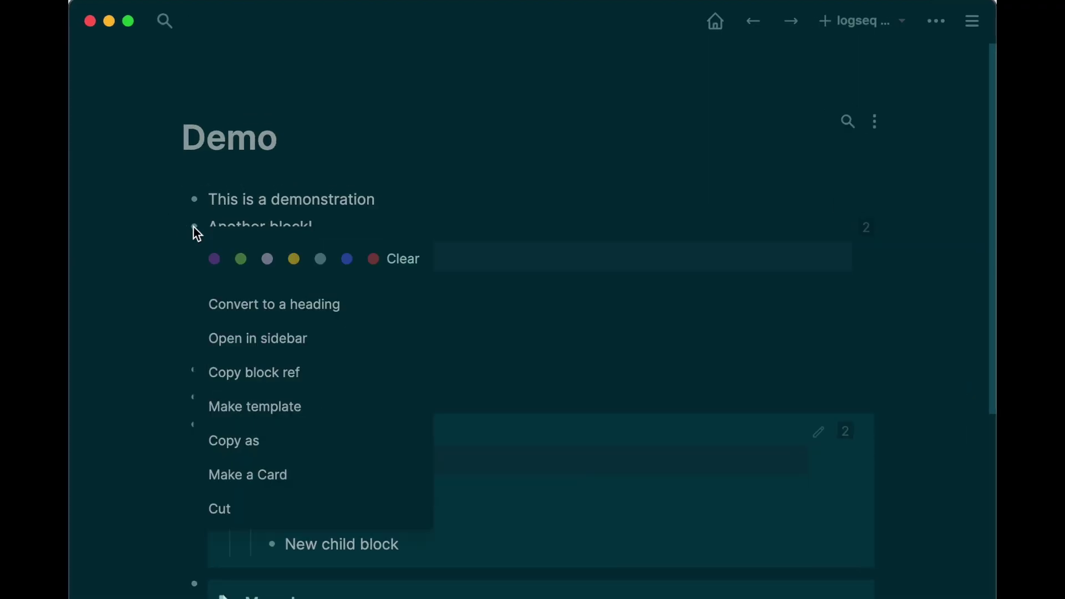
click(214, 259)
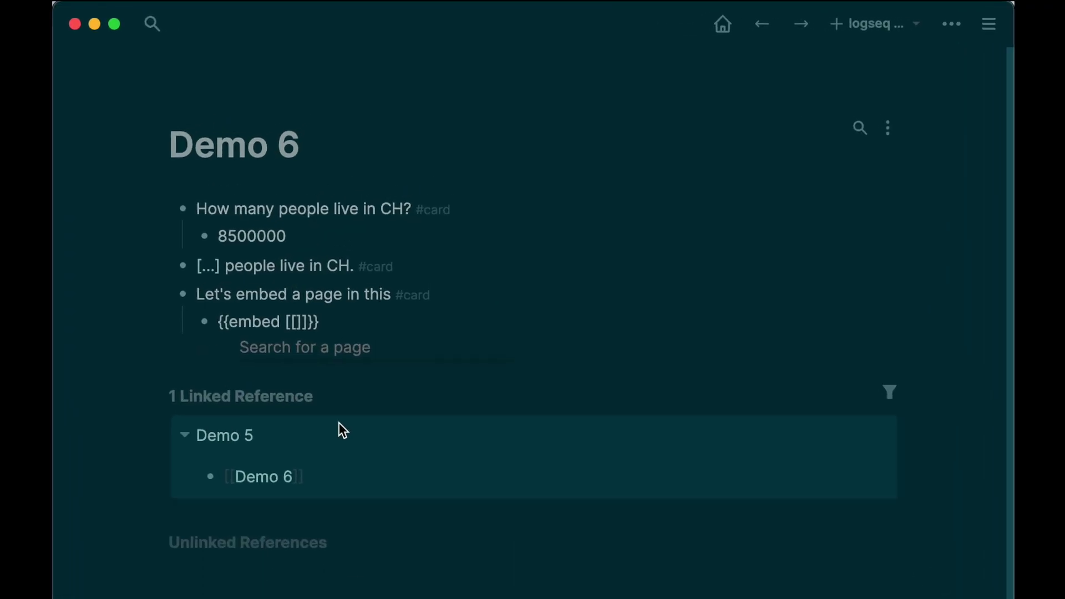
text(Demo)
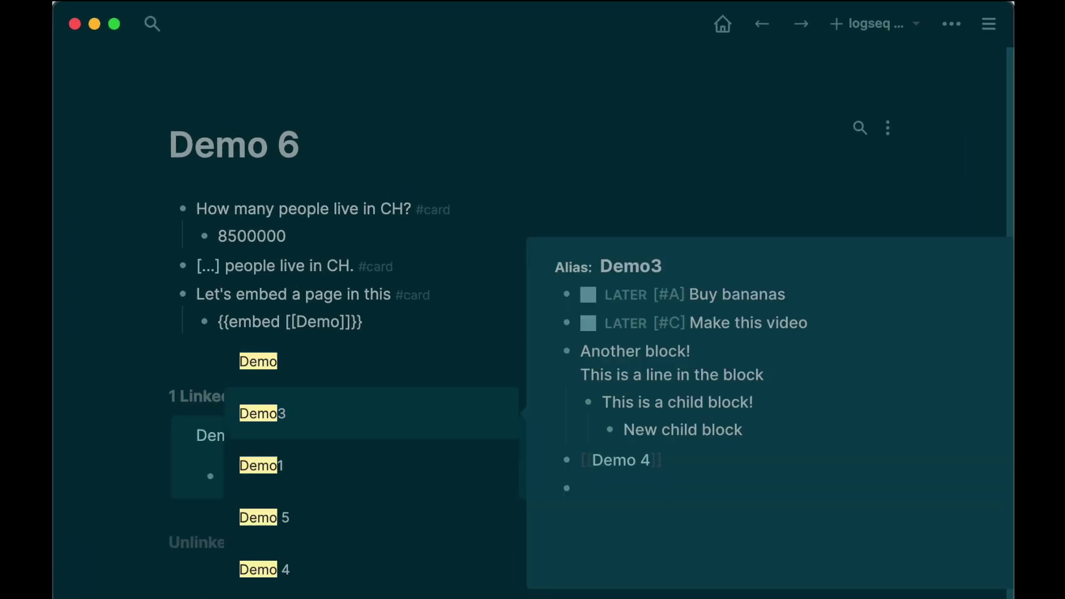
key(Escape)
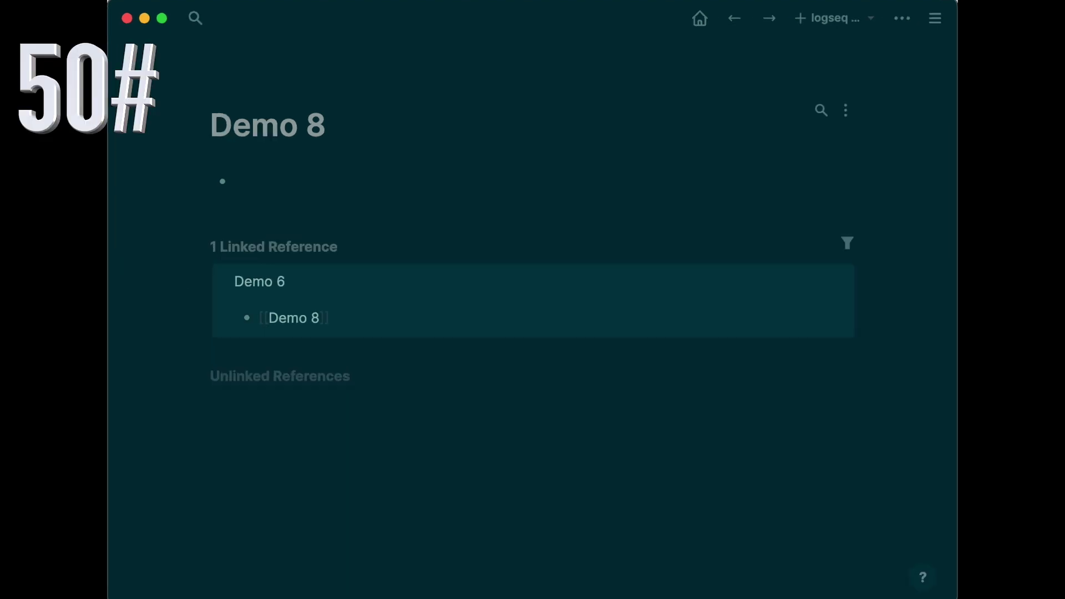
text(\_not)
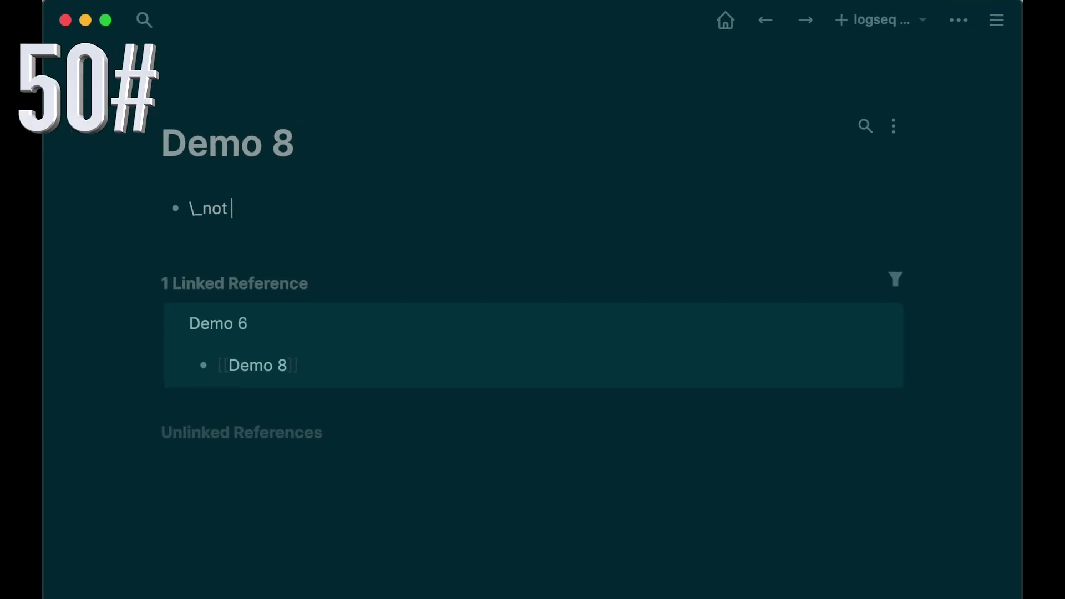